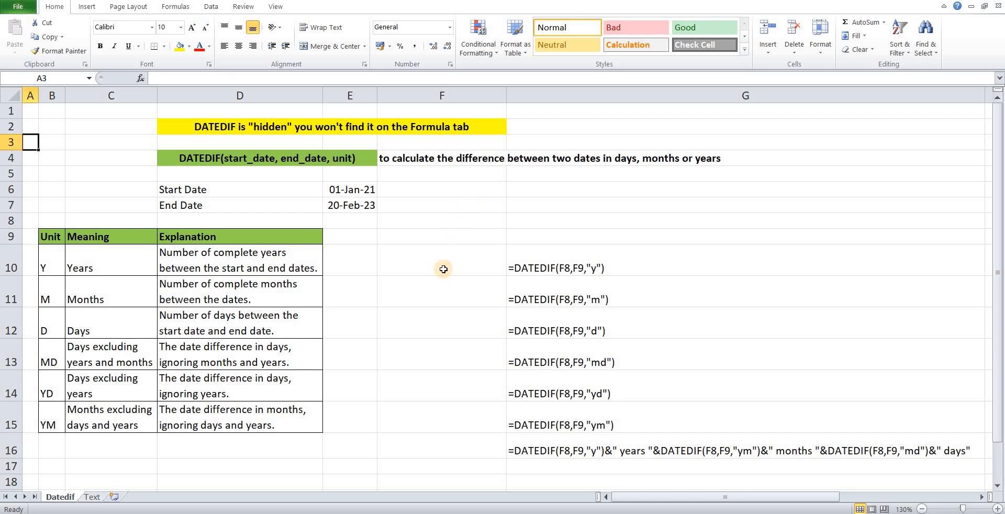
Enter the formula =datedif(E6,E7,"y") in cell F10 to calculate the complete years between the start and end dates
left_click(443, 269)
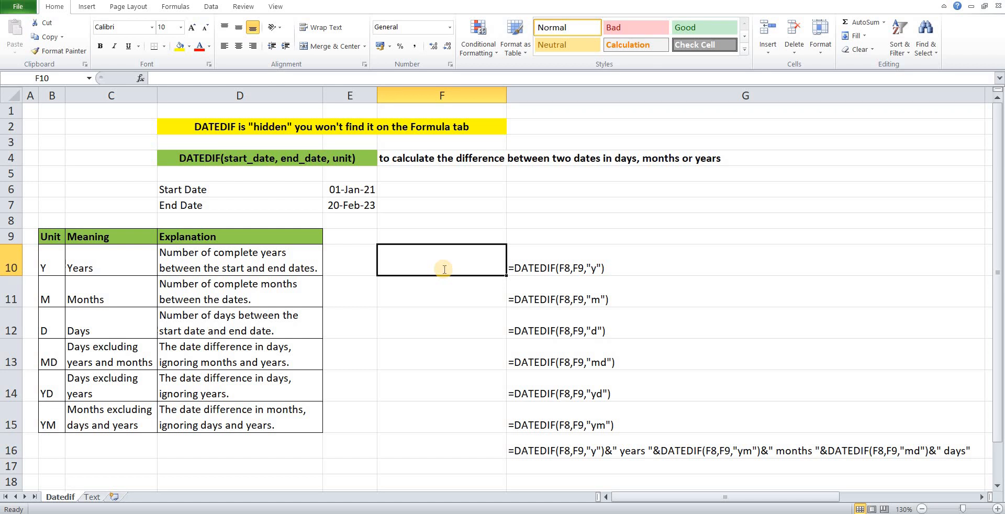
type("=dated")
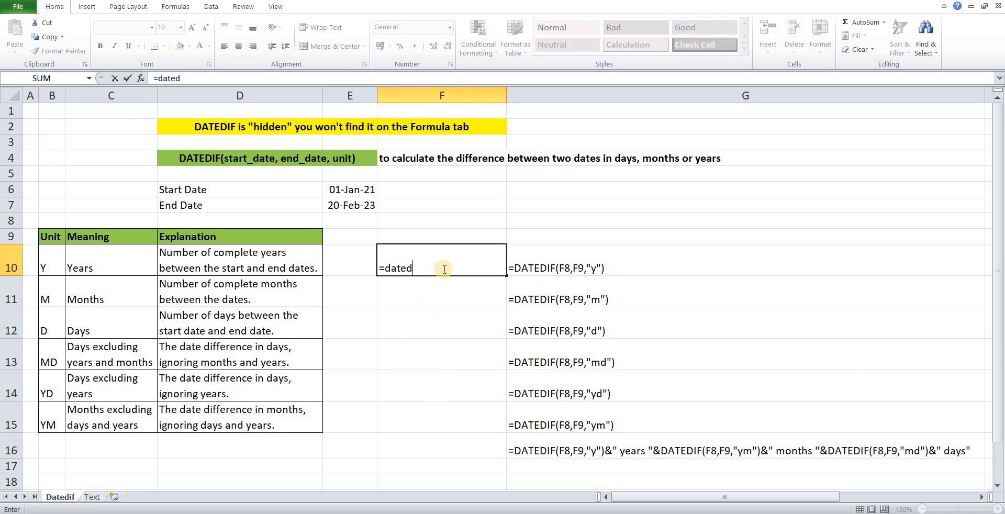
type("if")
type("(")
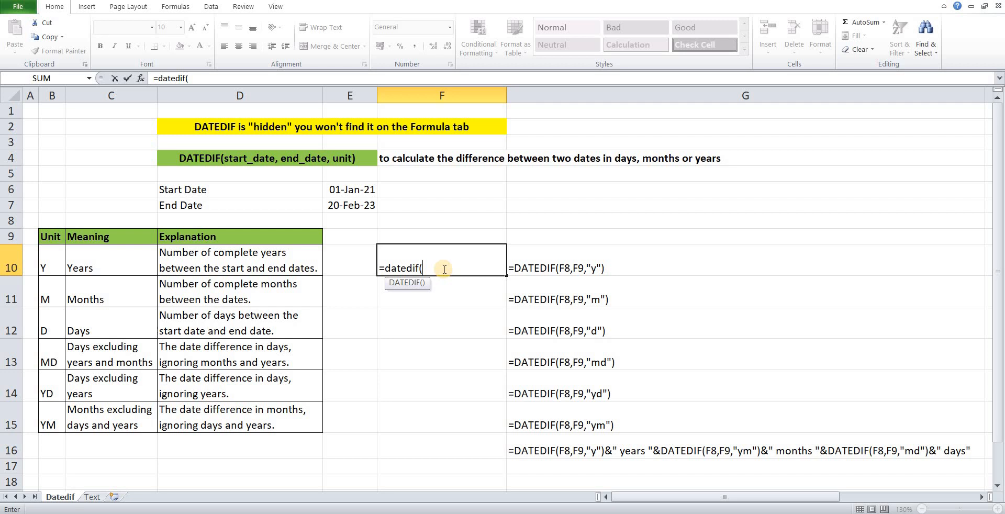
left_click(358, 190)
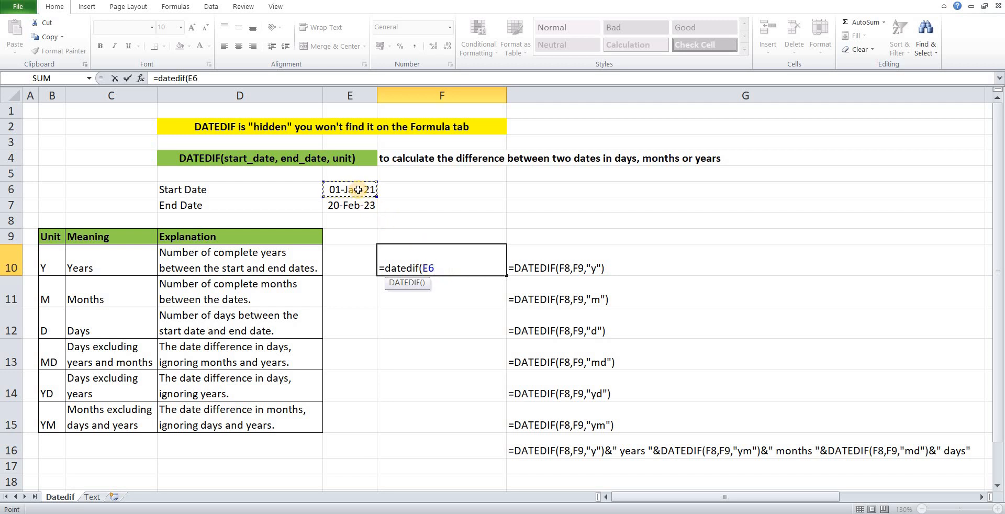
type(",")
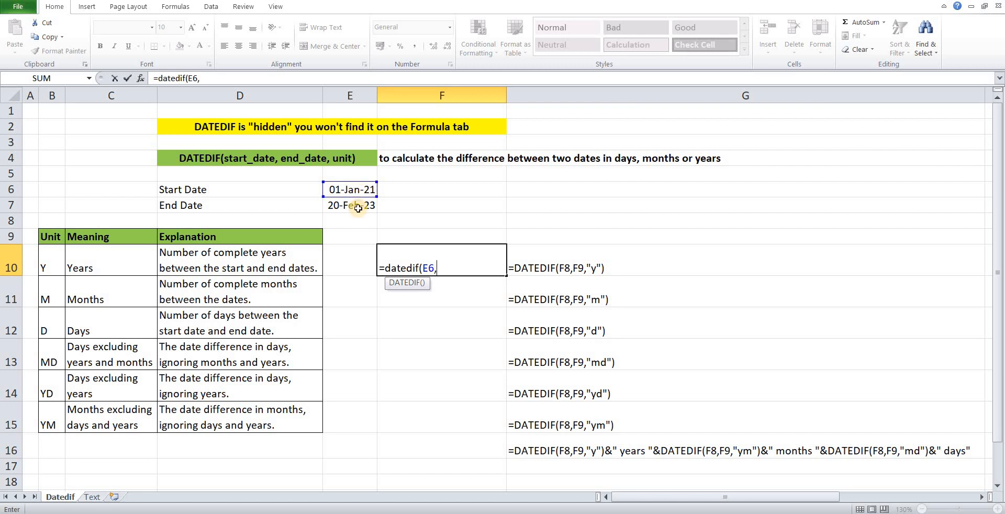
left_click(358, 208)
type(",\"y\")")
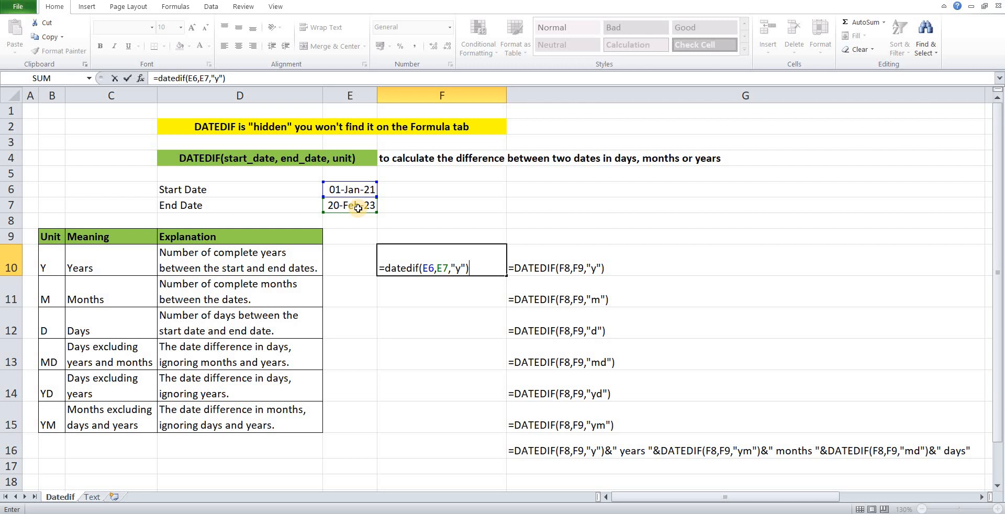
key("Return")
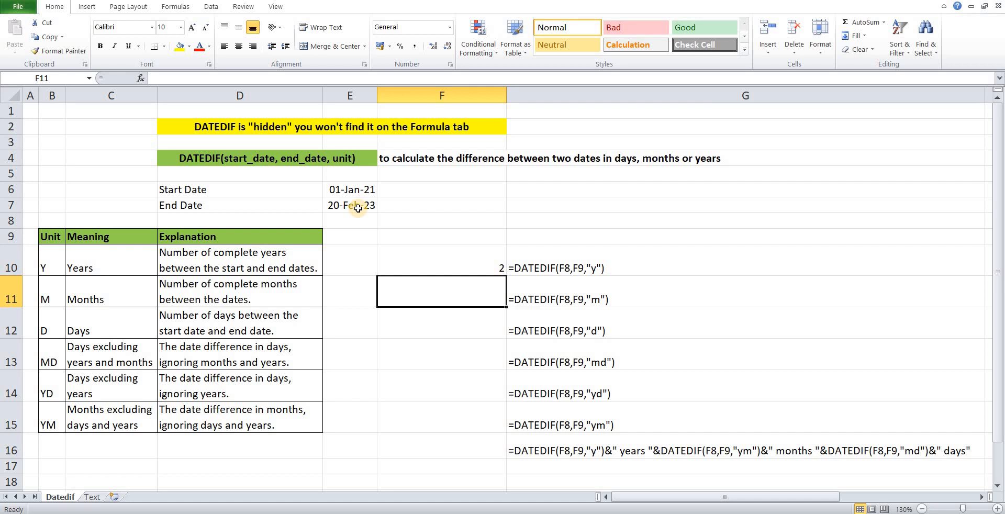
Enter =datedif(E6,E7,"m") in cell F11 to calculate the complete months between the two dates
type("=")
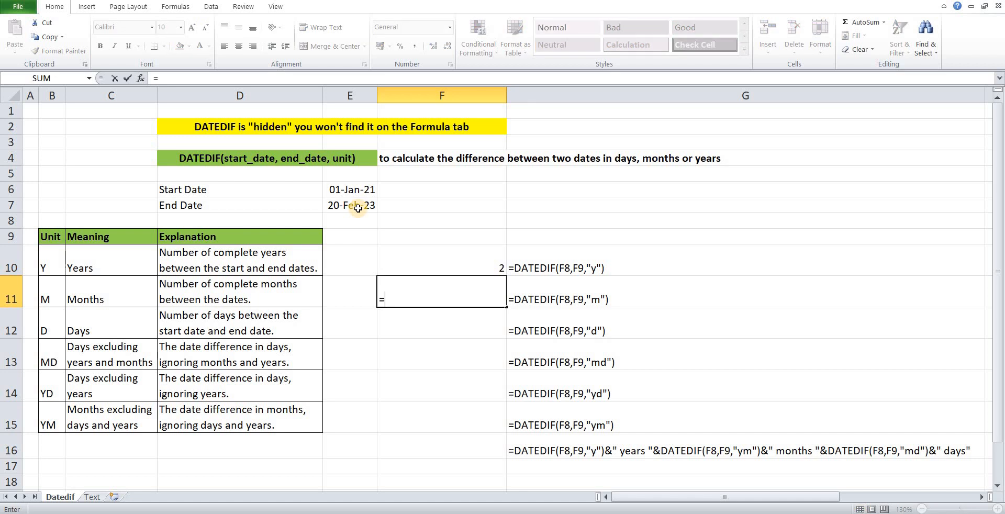
type("datedif")
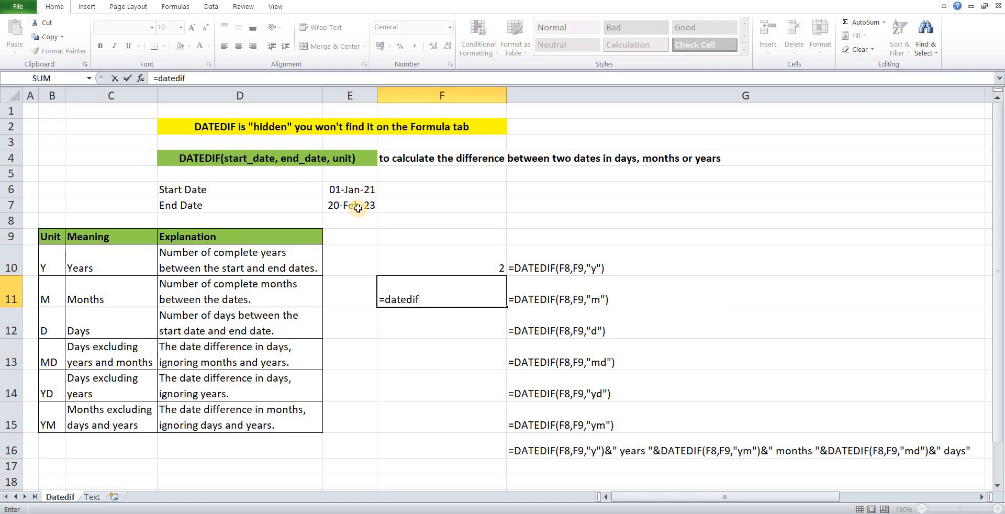
type("(")
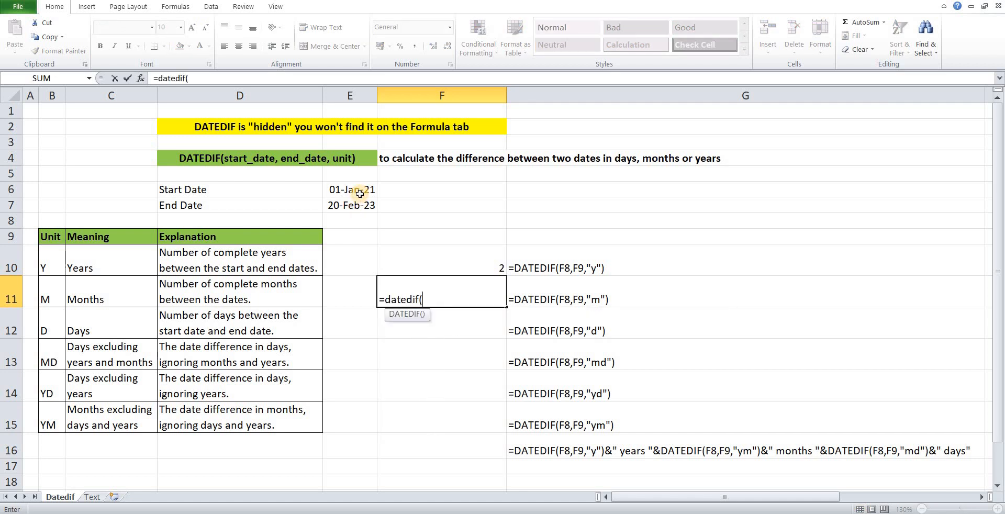
left_click(360, 194)
type(",")
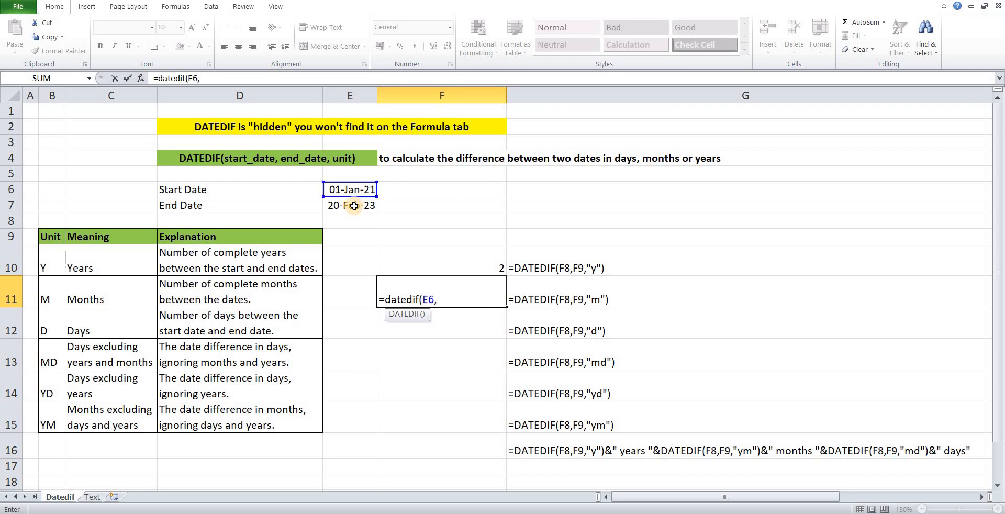
left_click(354, 206)
type(",")
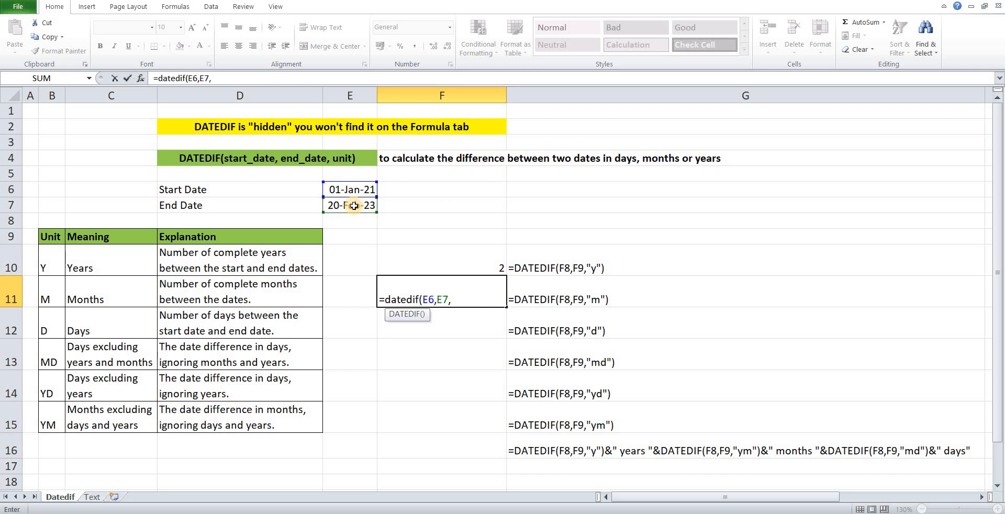
type("\"m\")")
key("Return")
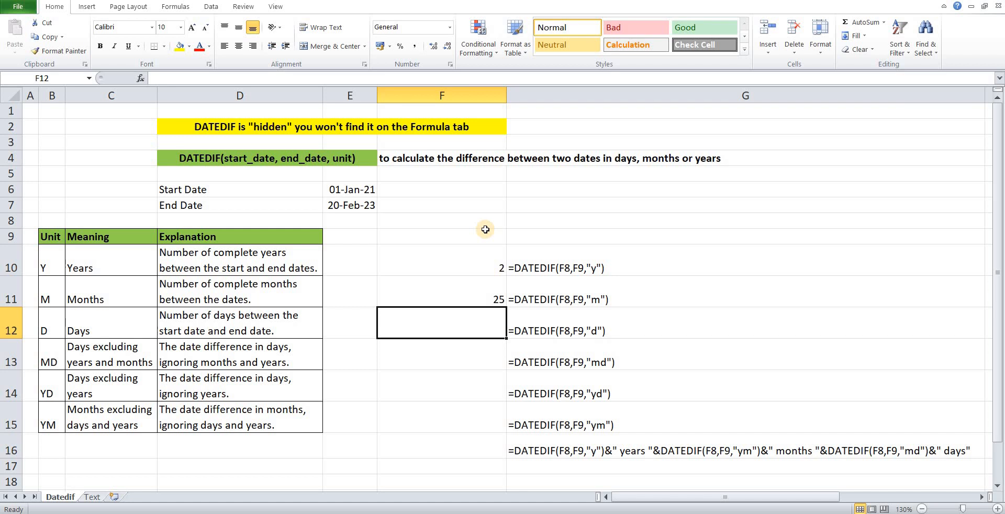
Enter =datedif(E6,E7,"d") in cell F12 to calculate the number of days between the two dates
type("=dat")
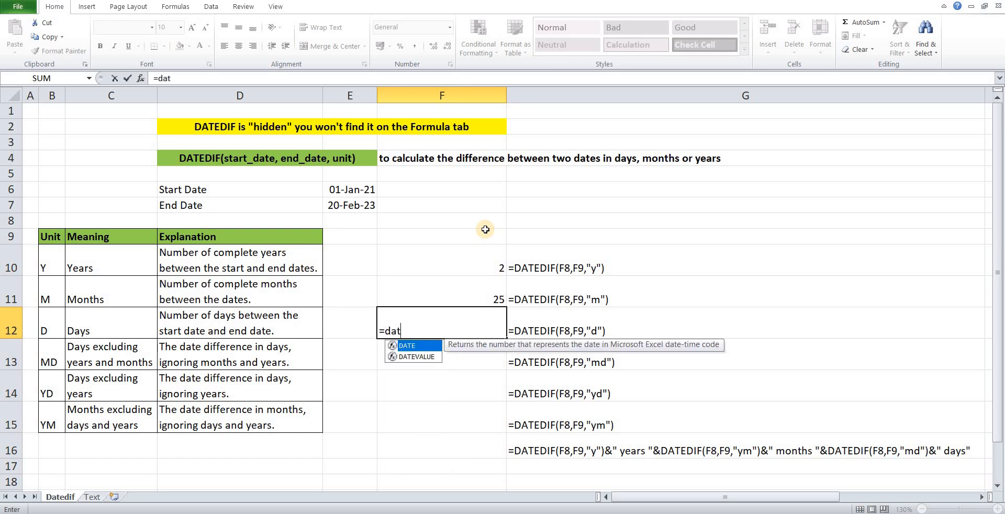
type("edif(")
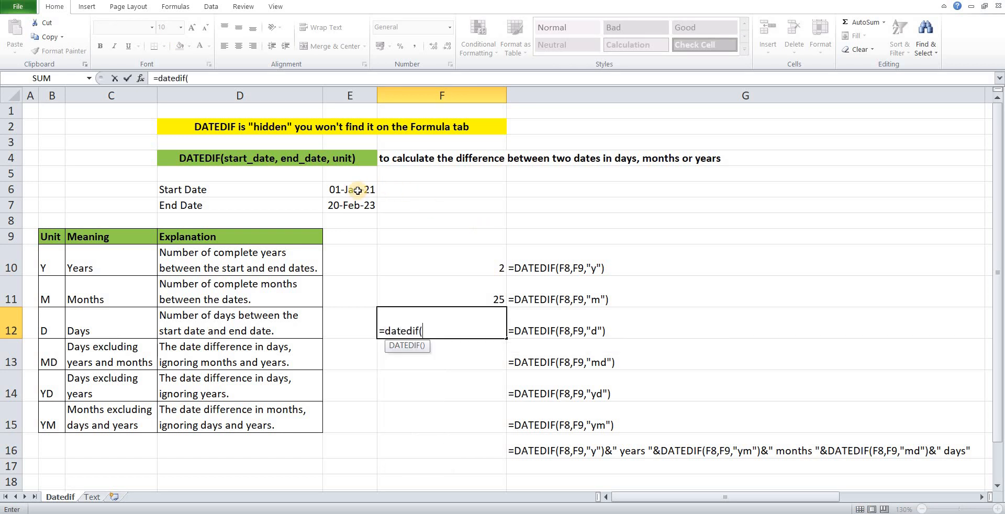
left_click(358, 190)
type(",")
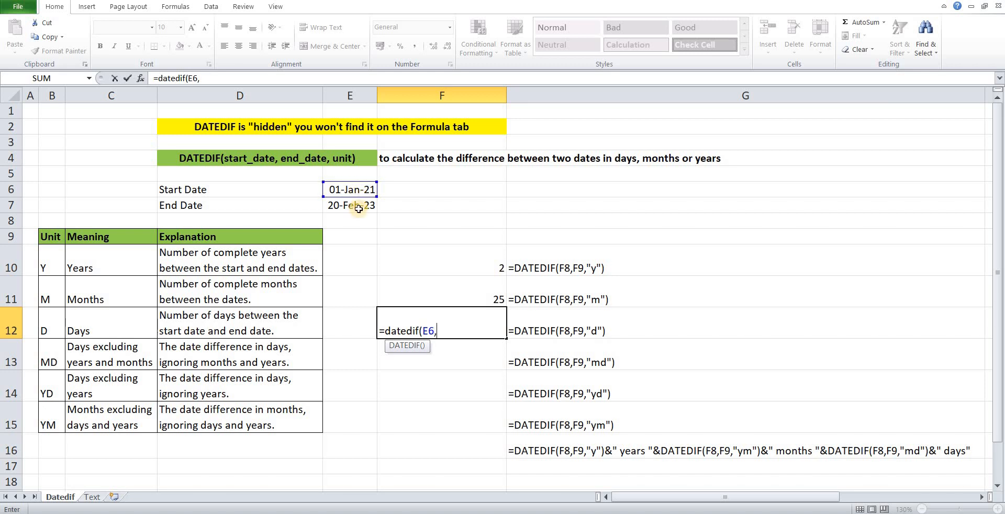
left_click(359, 208)
type(",\"d\")")
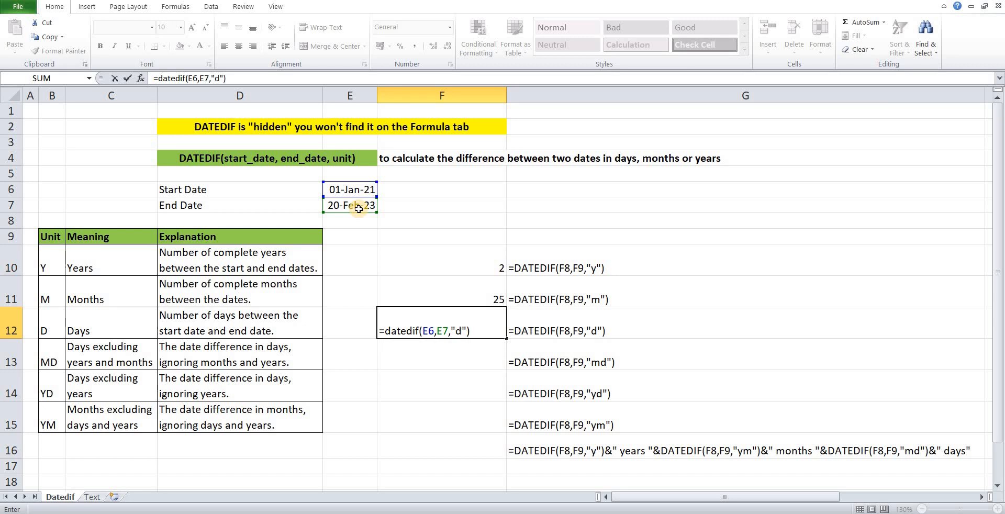
key("Return")
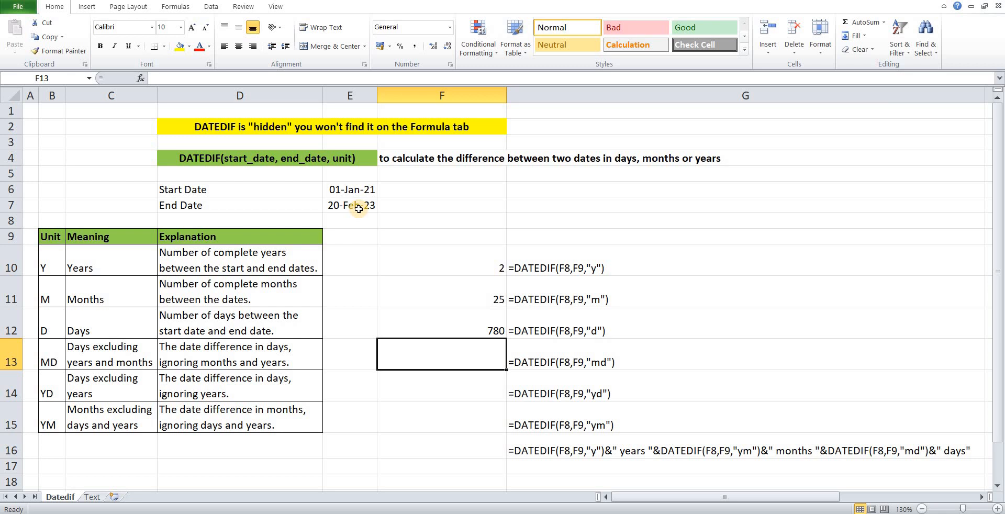
Enter =datedif(E6,E7,"md") in cell F13 to calculate the day difference ignoring months and years
type("=")
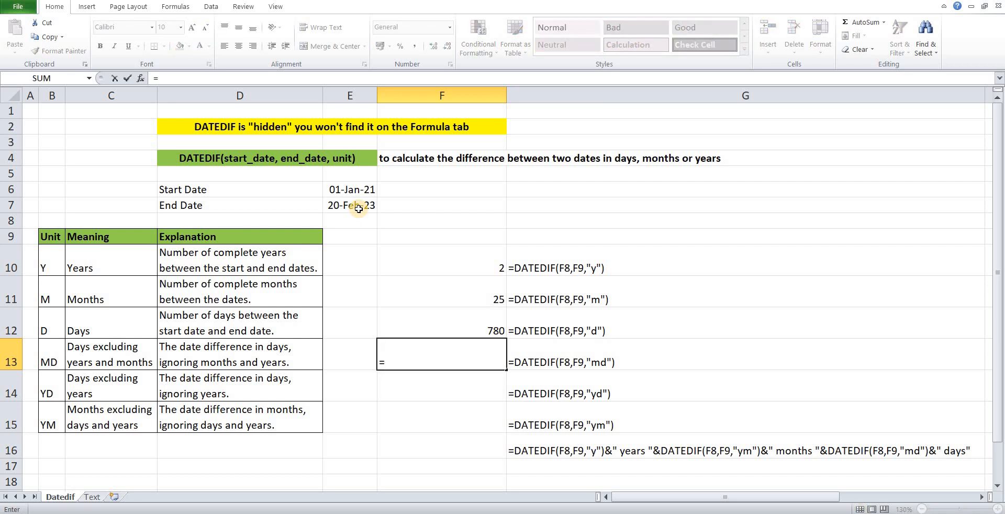
type("datedif")
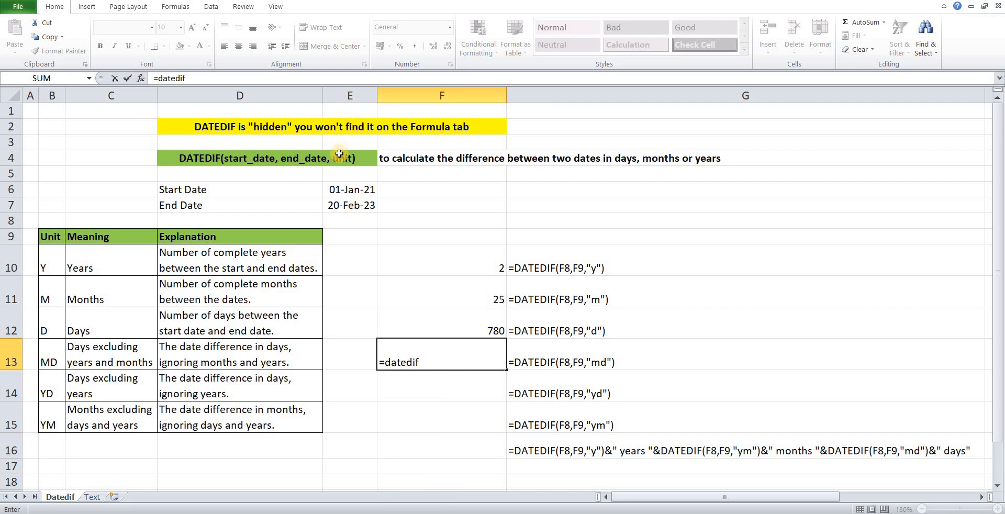
type("(")
left_click(351, 189)
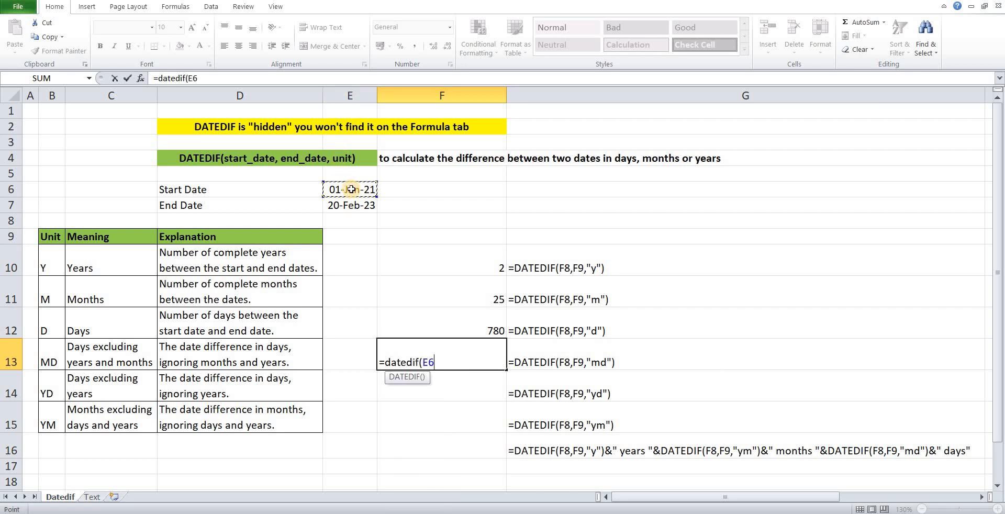
type(",")
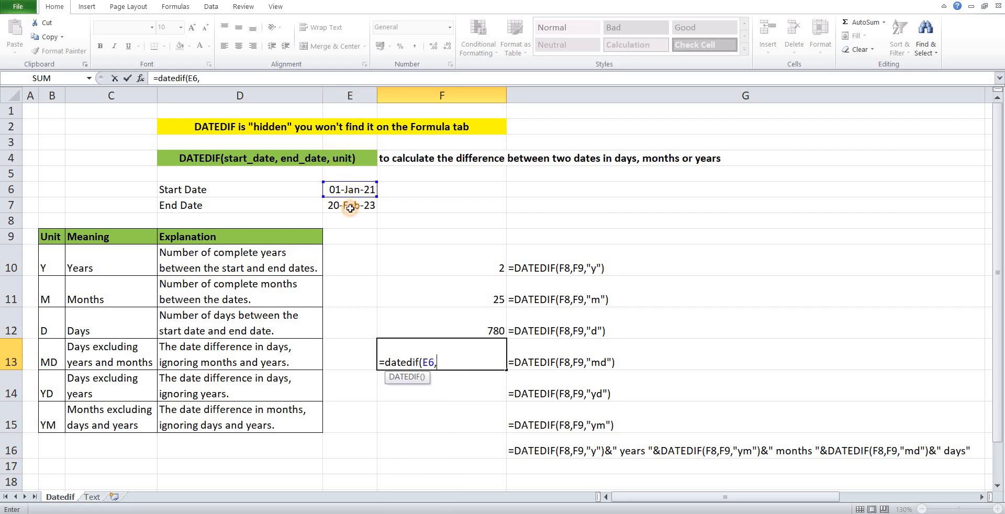
left_click(350, 208)
type(",\"md")
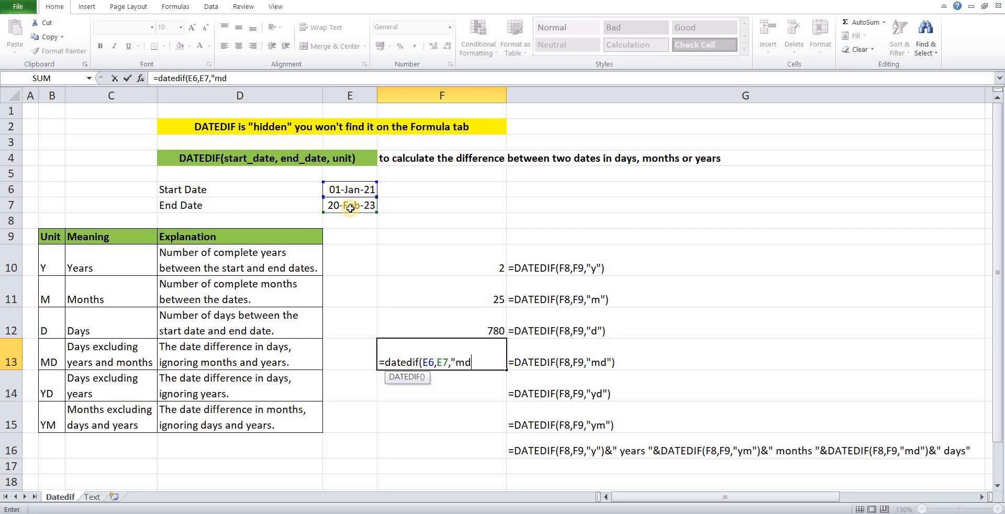
type("\")")
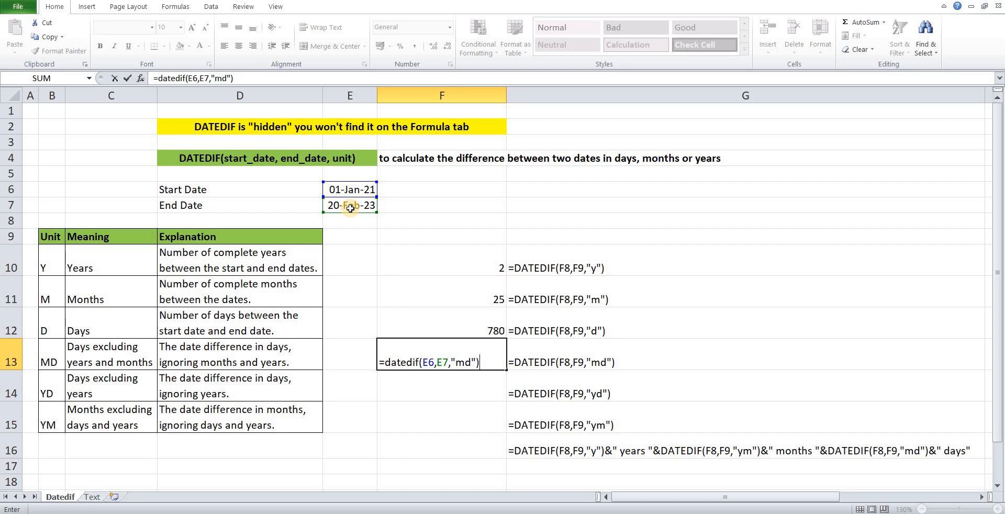
key("Return")
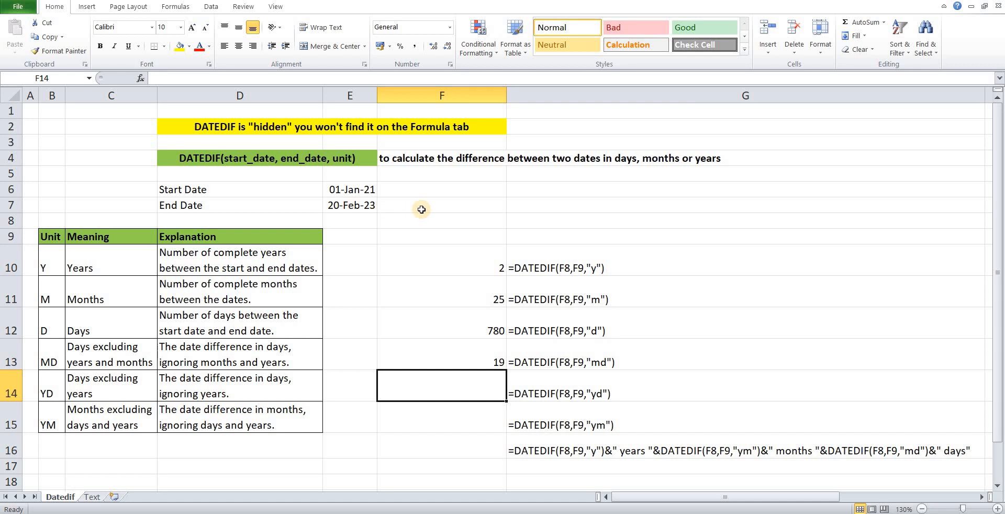
Enter =datedif(E6,E7,"yd") in cell F14 to calculate the day difference ignoring years
type("=")
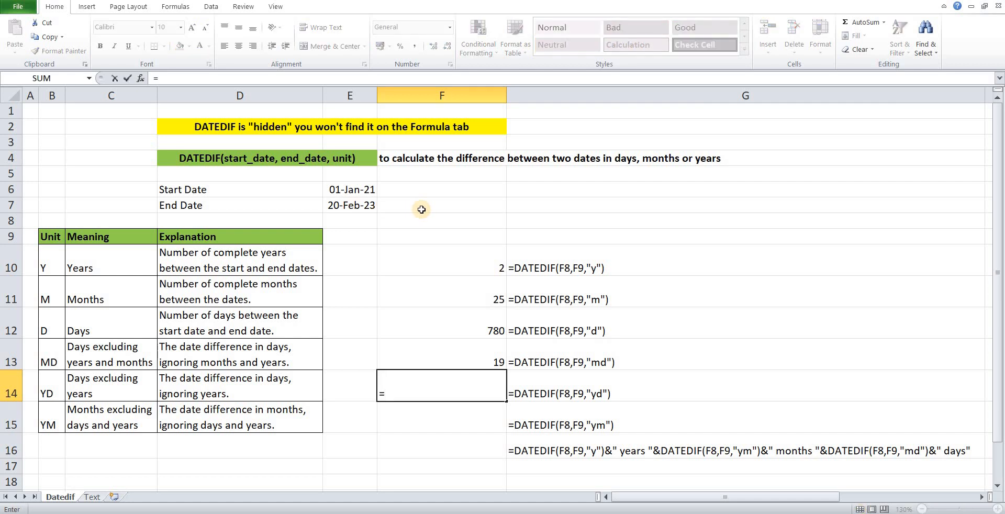
type("datedif(")
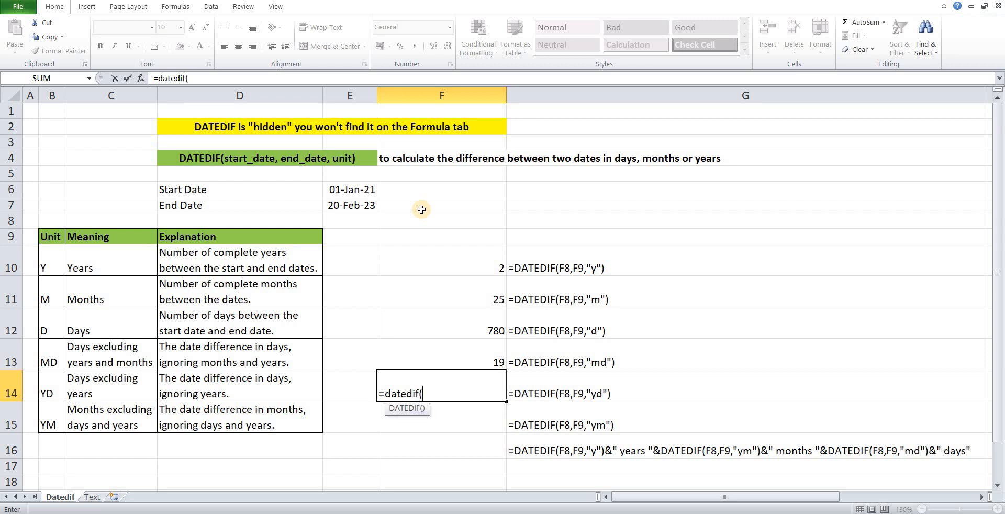
left_click(362, 192)
type(",")
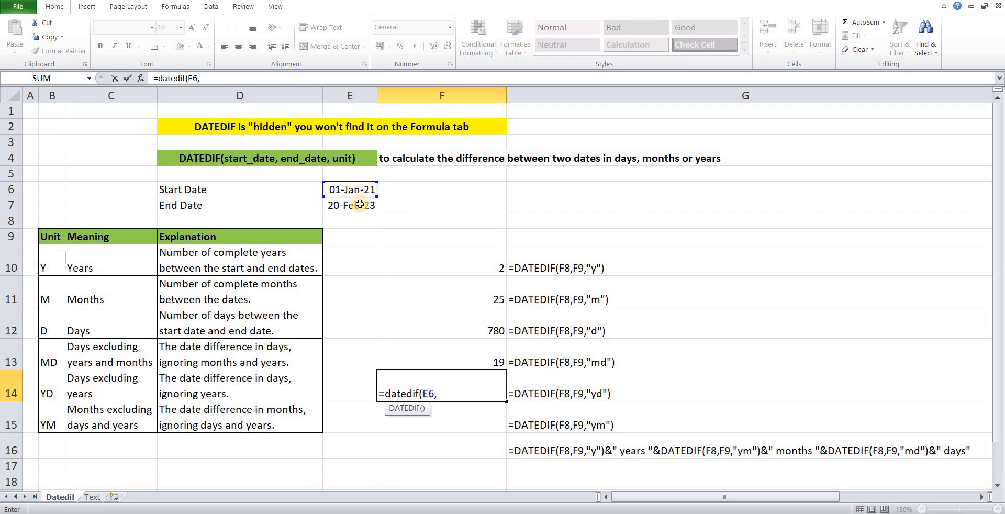
left_click(360, 205)
type(",\"yd\")")
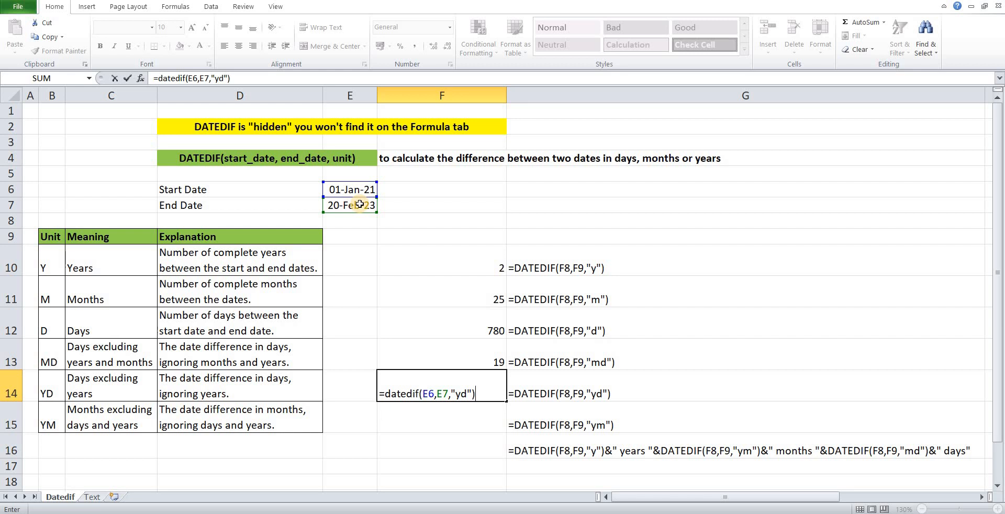
key("Return")
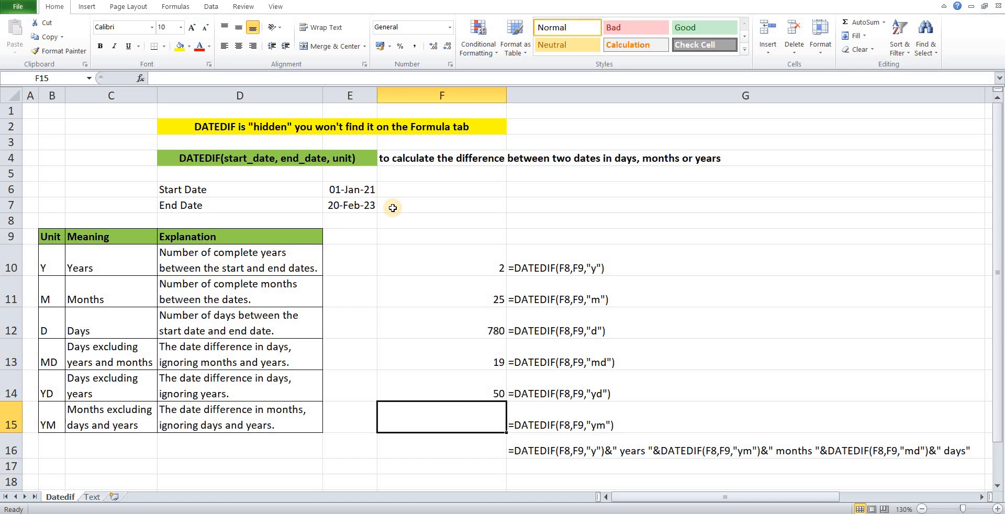
Enter =datedif(E6,E7,"ym") in cell F15 to calculate the month difference ignoring days and years
type("=date")
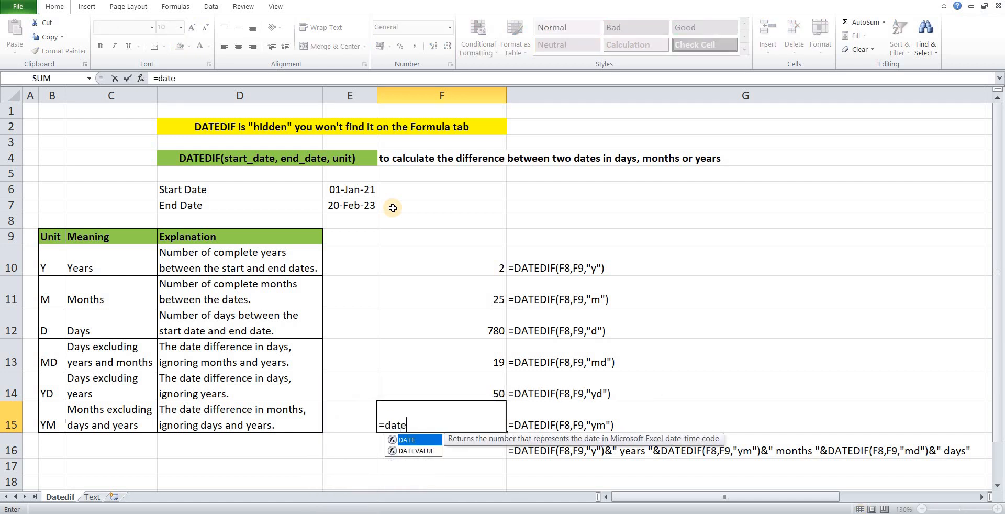
type("dif")
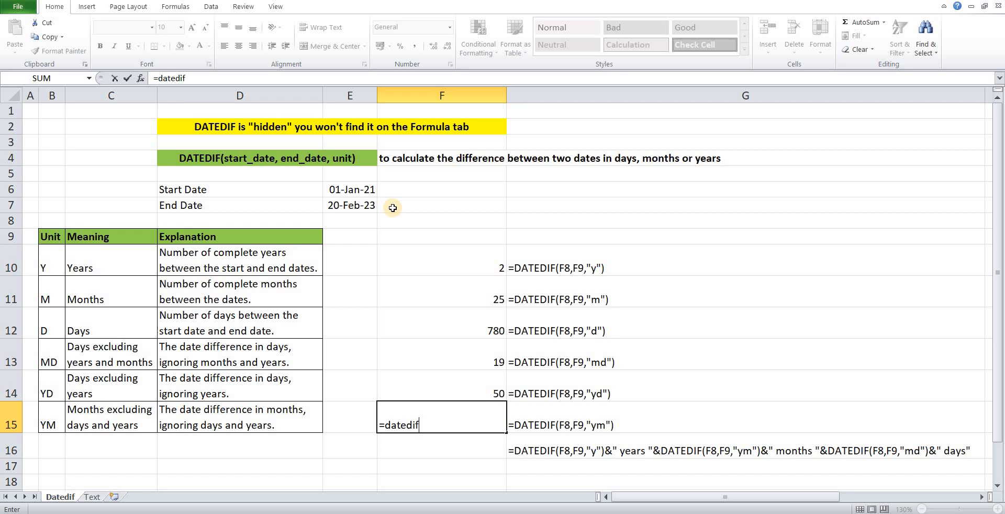
type("(")
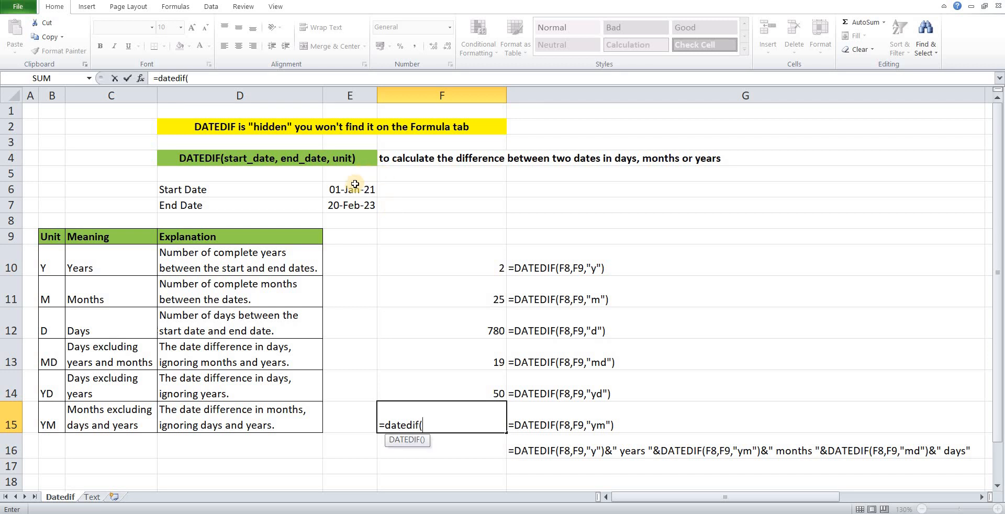
left_click(351, 191)
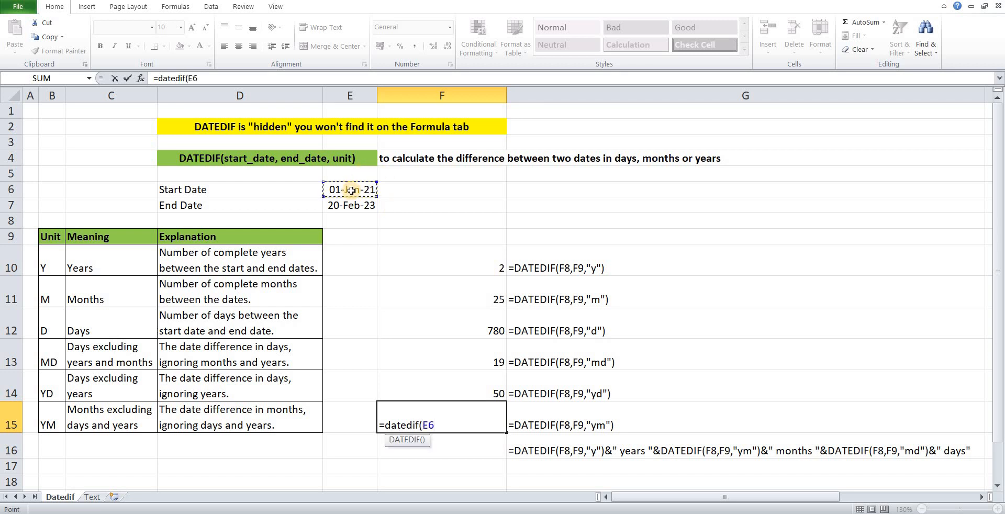
type(",")
left_click(351, 203)
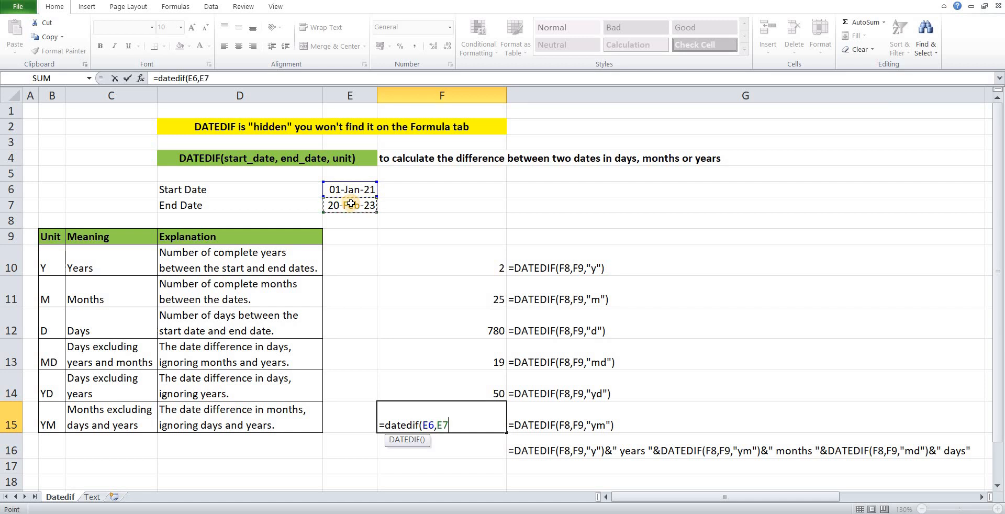
type(",\"ym\")")
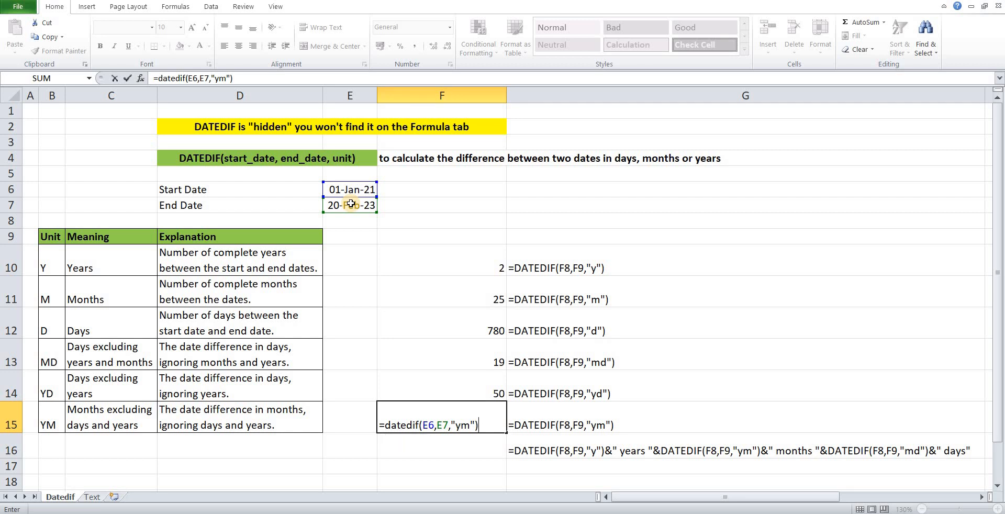
key("Return")
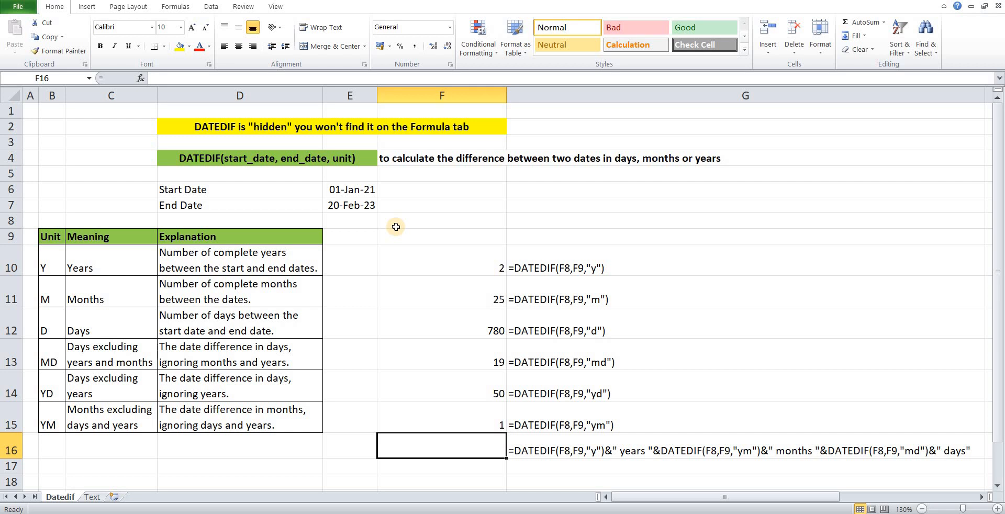
Begin a combined formula in cell F16 with =datedif(E6,E7,"y")&" years" for the complete years and their label
type("=date")
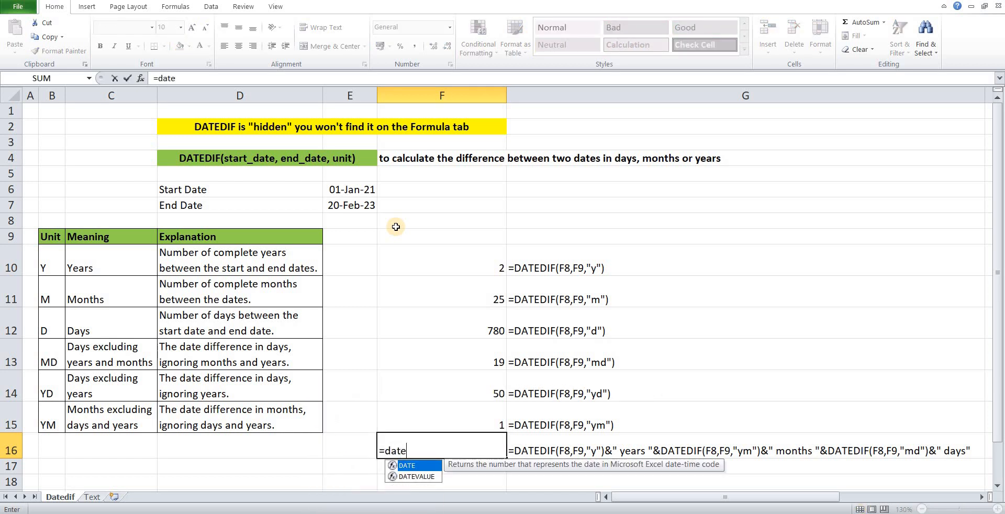
type("dif(")
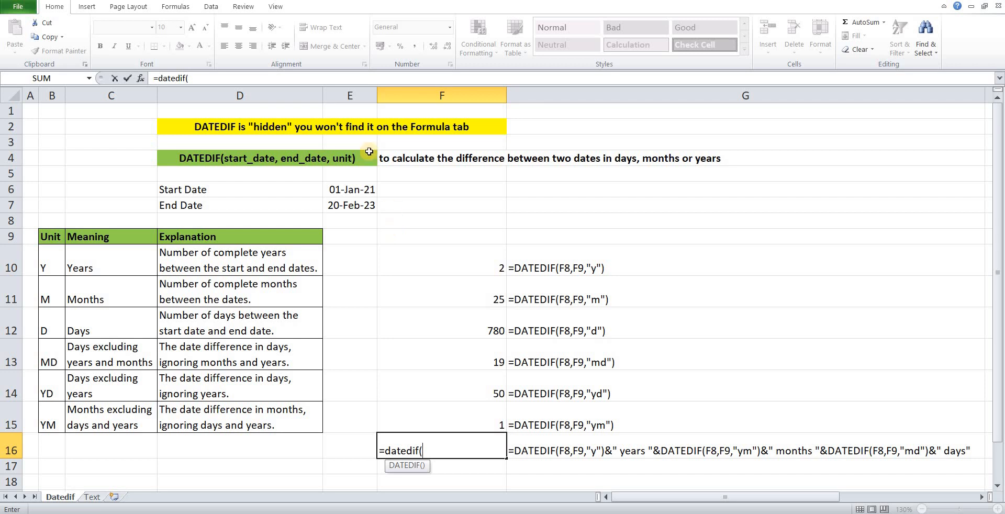
left_click(341, 191)
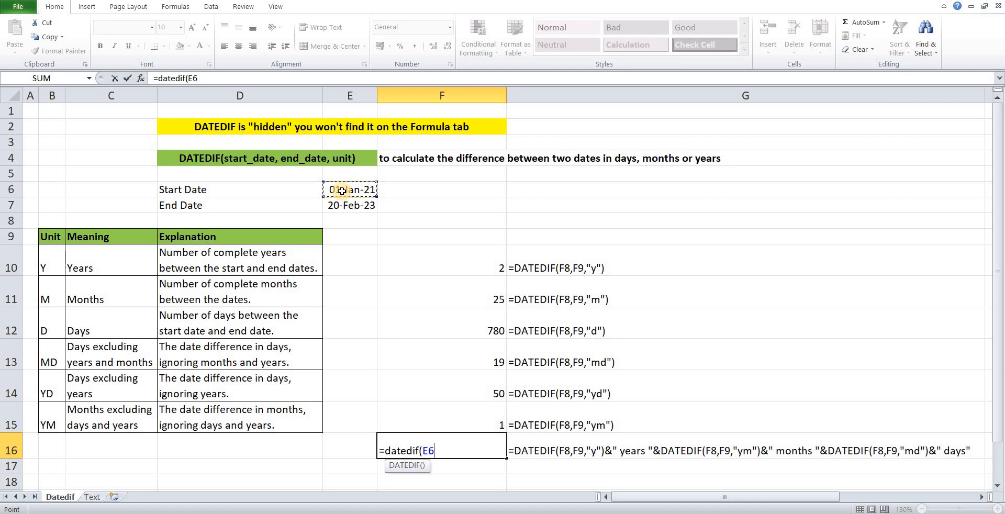
type(",")
left_click(345, 208)
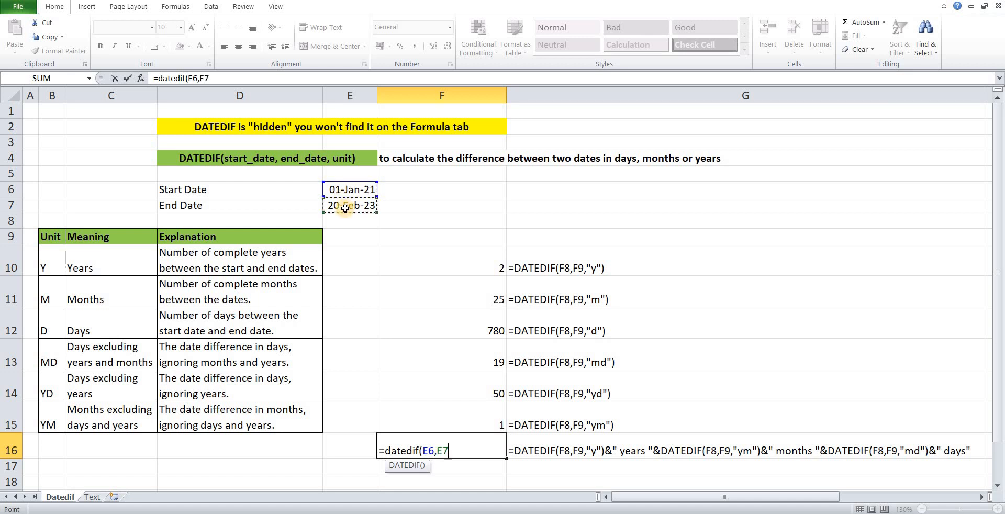
type(",")
type("\"y\")")
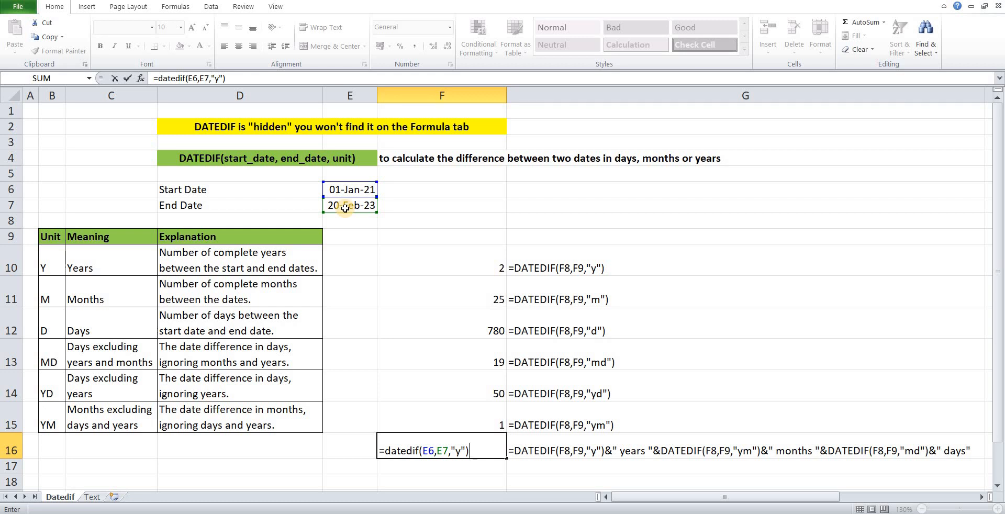
type("&\" years")
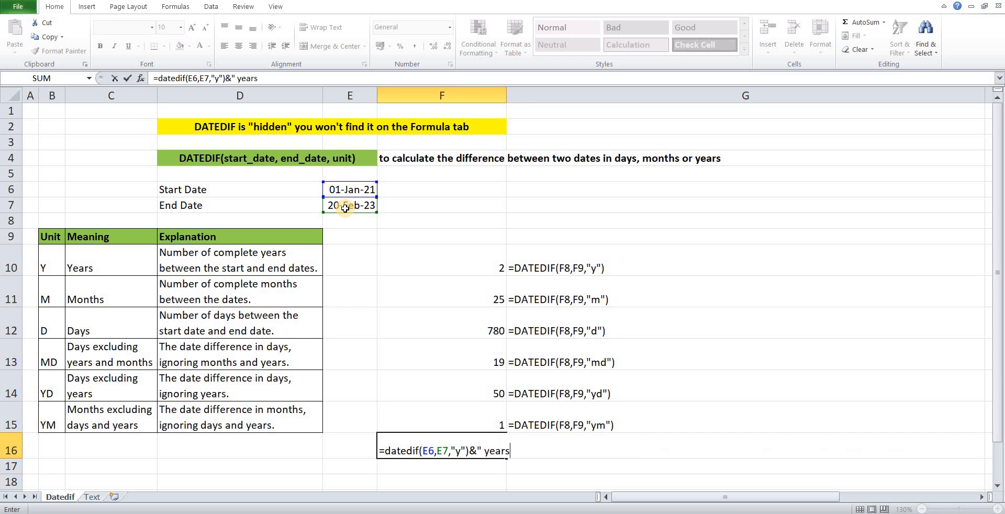
type("\"")
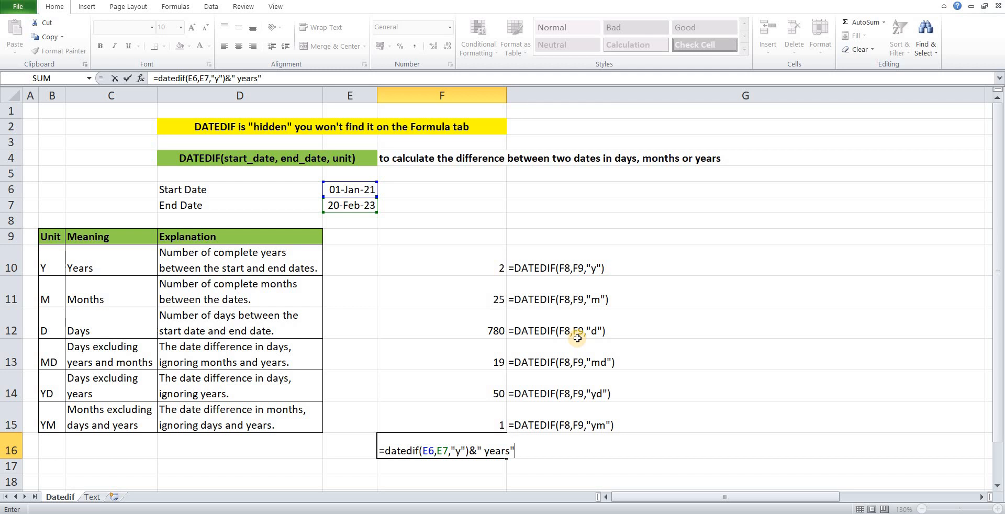
Extend the F16 formula with &datedif(E6,E7,"ym")&" months" to append the remaining months and their label
type("&")
type("dated")
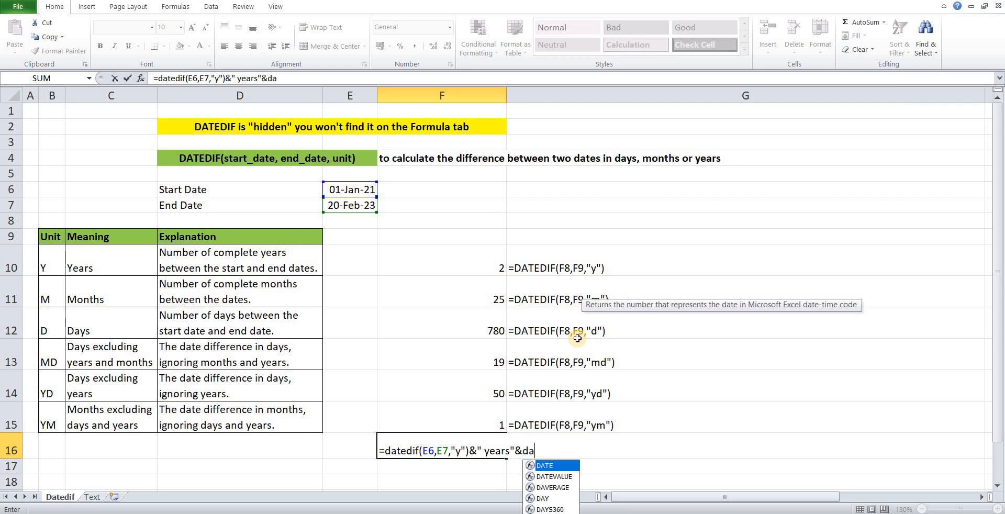
type("if")
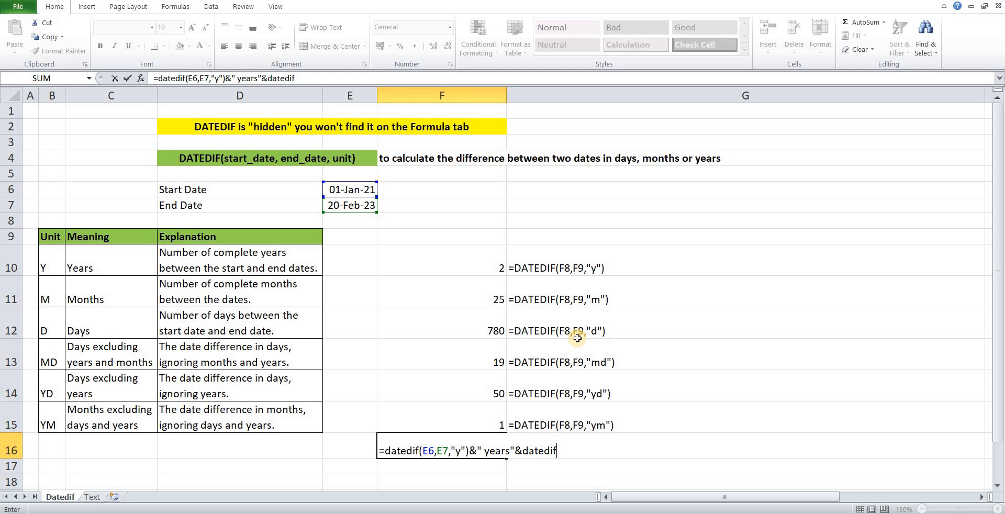
type("(")
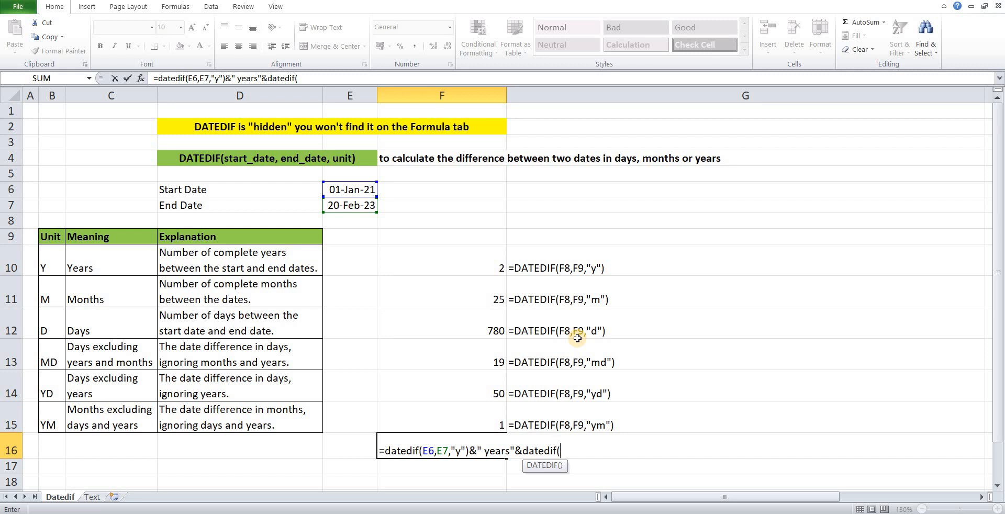
left_click(362, 189)
type(",")
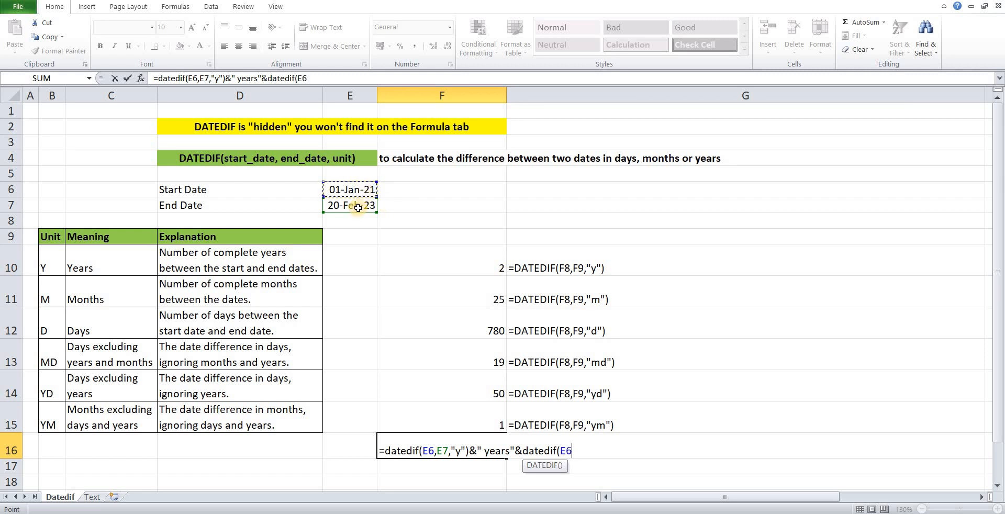
left_click(358, 207)
type(",\"ym")
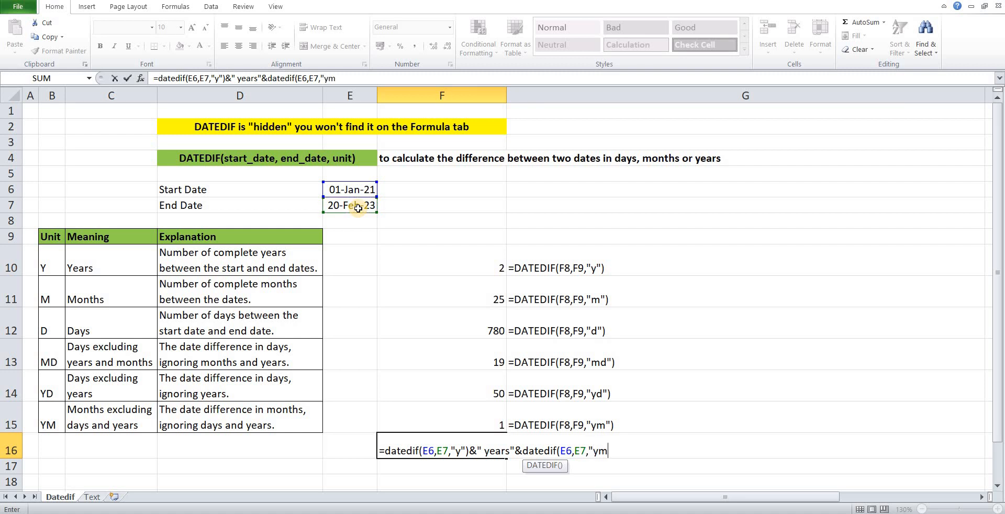
type("\")&")
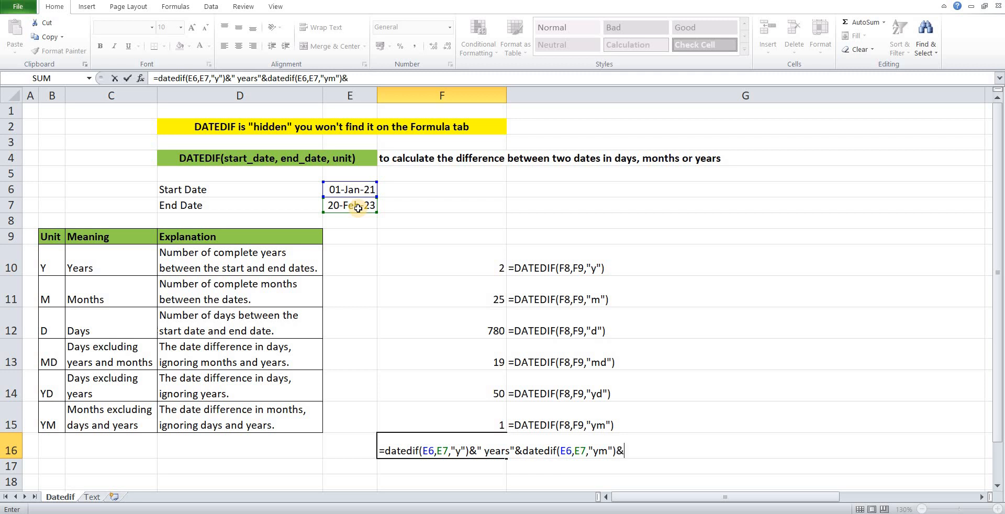
type("\" months\"")
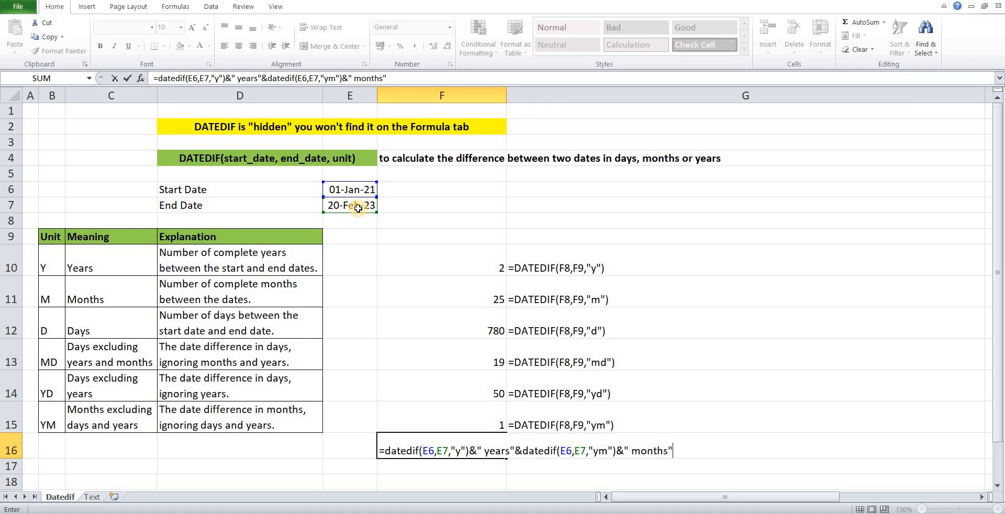
Complete the F16 formula with &datedif(E6,E7,"md")&" days" to append the remaining days, and enter it
type("&dasted")
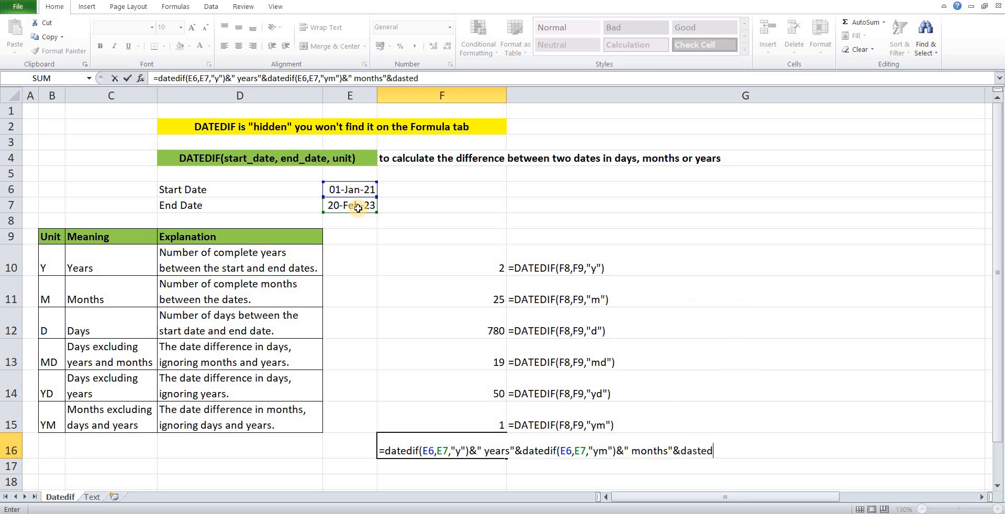
key("BackSpace")
key("BackSpace")
key("BackSpace")
key("BackSpace")
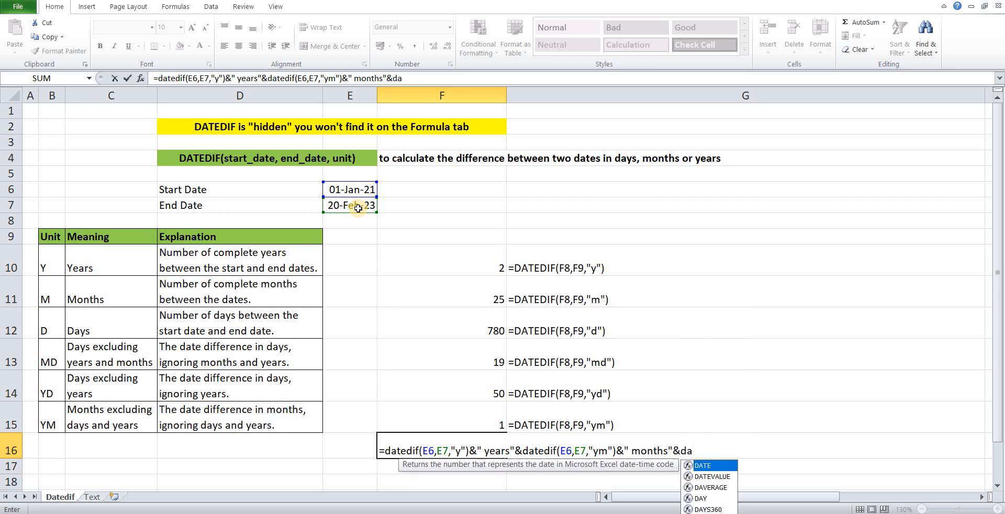
type("atedif")
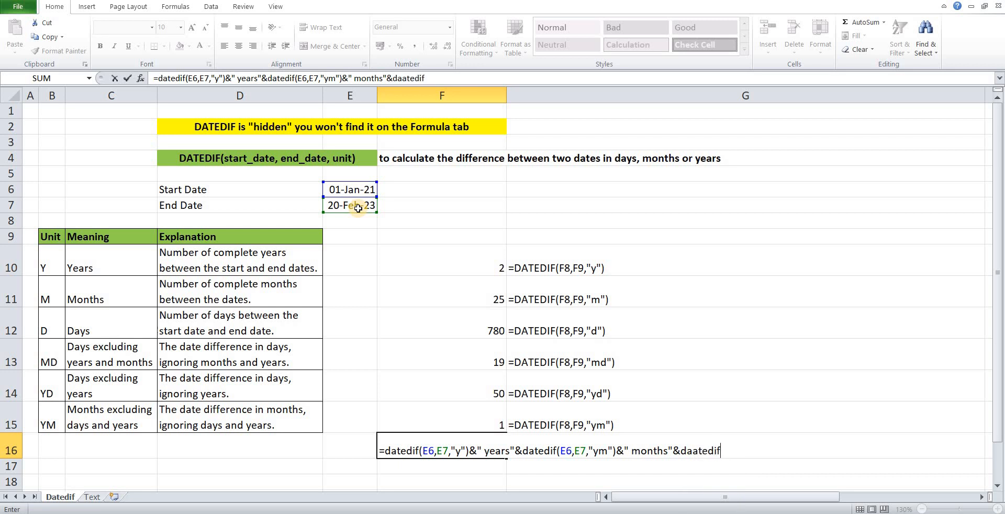
key("BackSpace")
key("BackSpace")
key("BackSpace")
key("BackSpace")
key("BackSpace")
key("BackSpace")
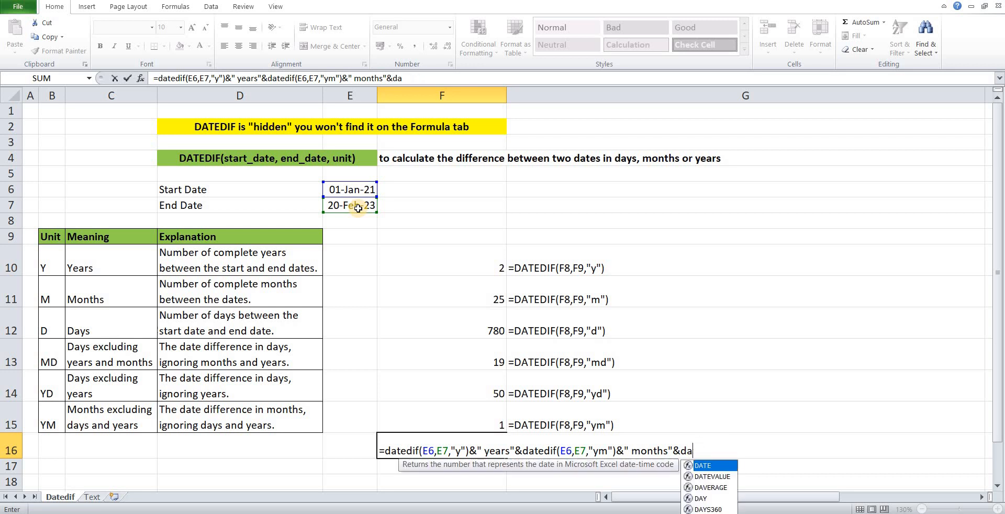
type("tedif")
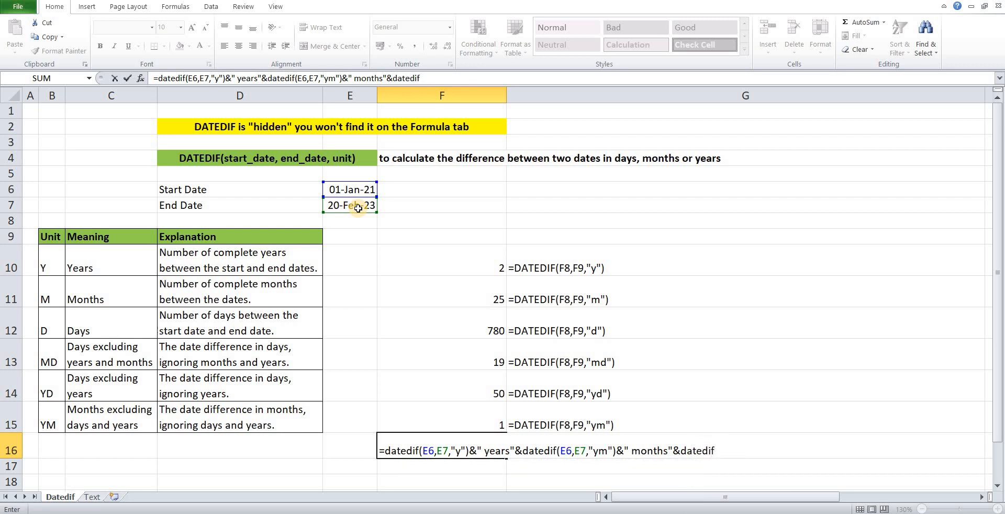
type("(")
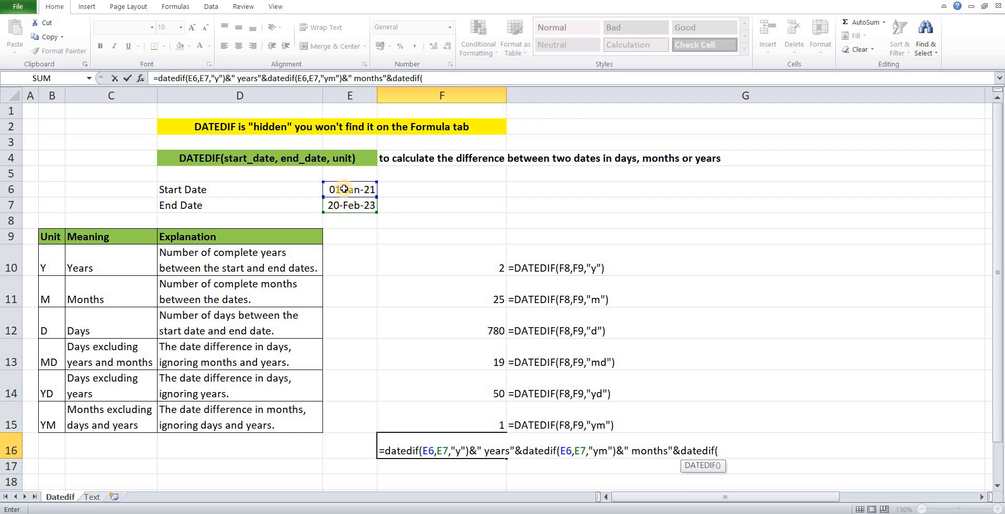
left_click(344, 189)
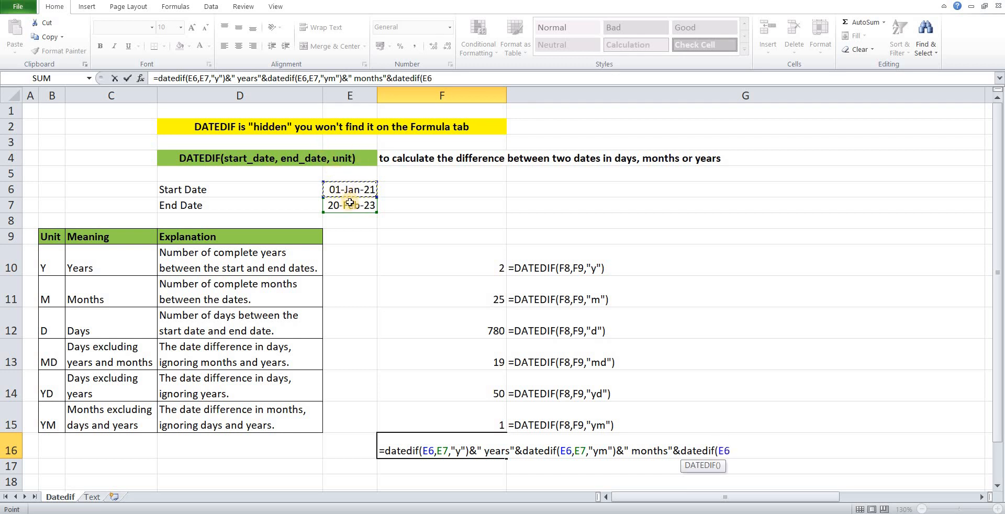
type(",")
left_click(349, 204)
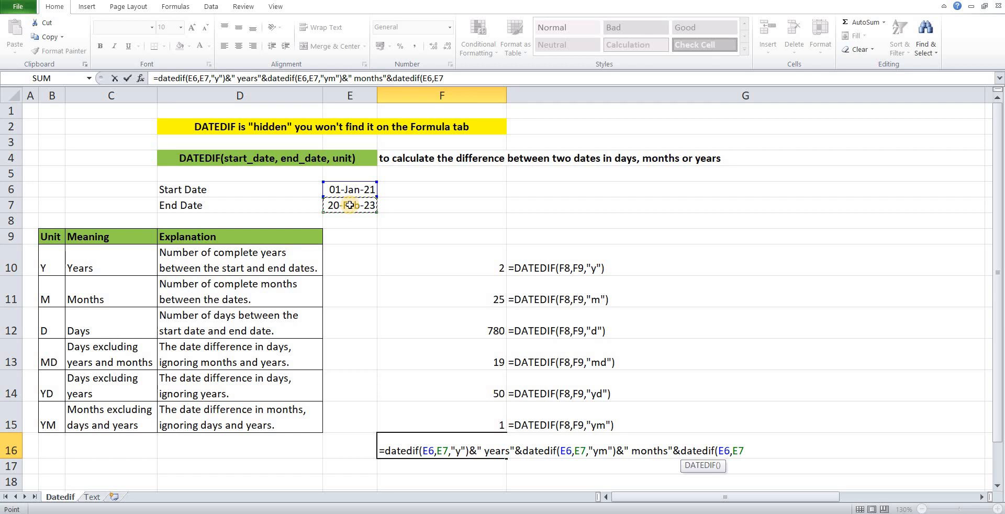
type(",\"")
type("md\"")
type(")")
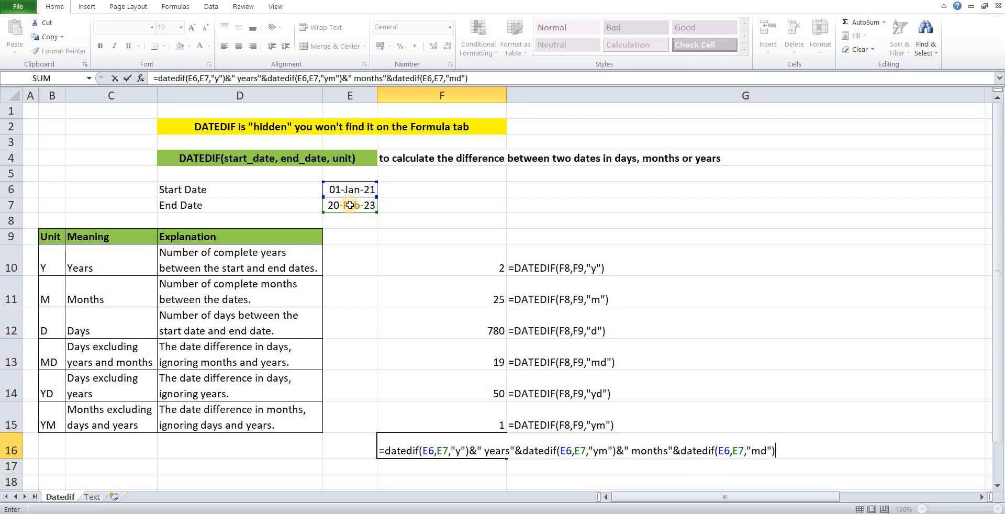
type("&\" days\"")
key("Return")
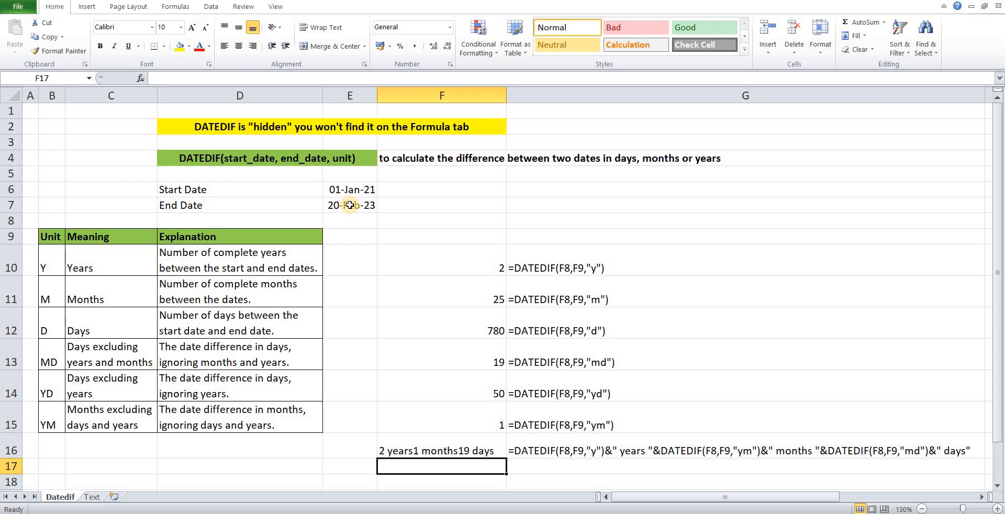
On the Text sheet, enter =TEXT(B5,"mm/dd/yyyy") in cell C5 to show the date in month/day/year order
key("ctrl+Page_Down")
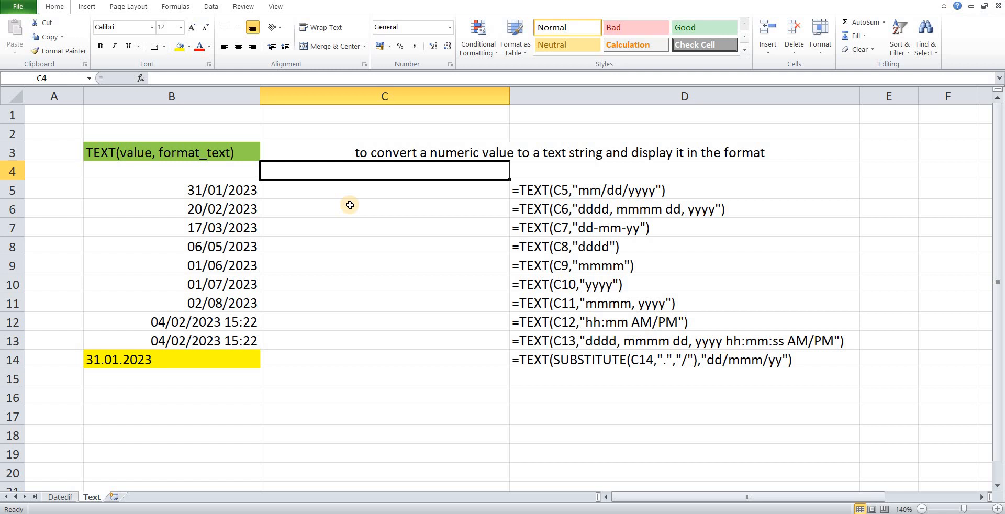
key("Down")
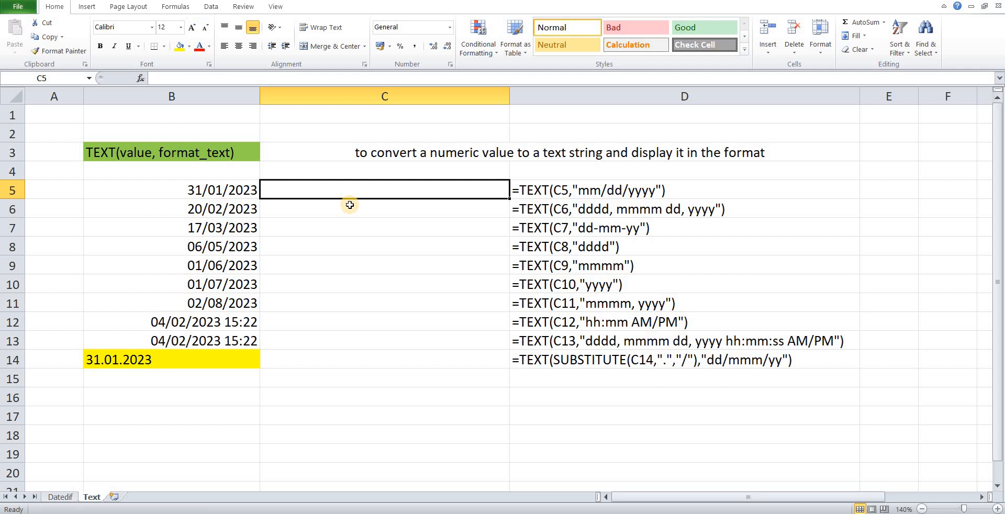
type("=text")
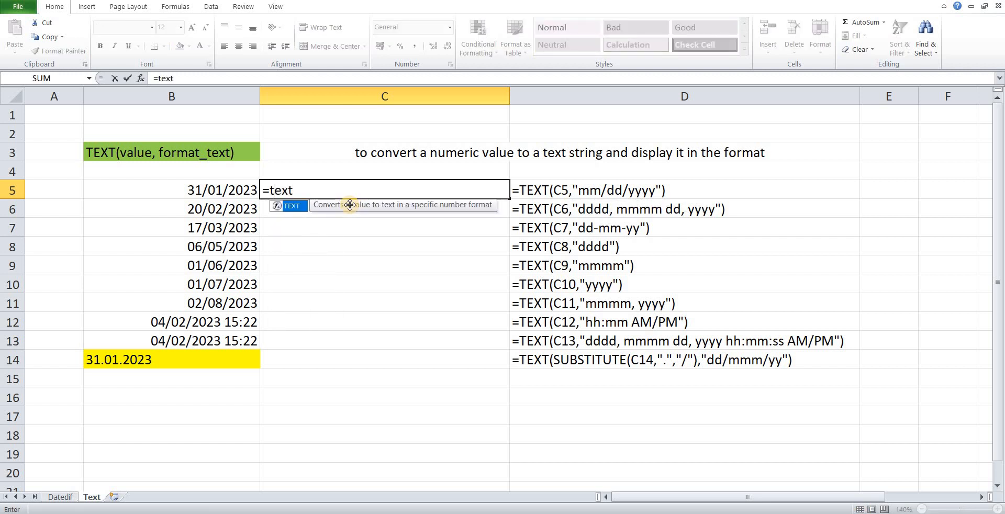
key("Tab")
key("Left")
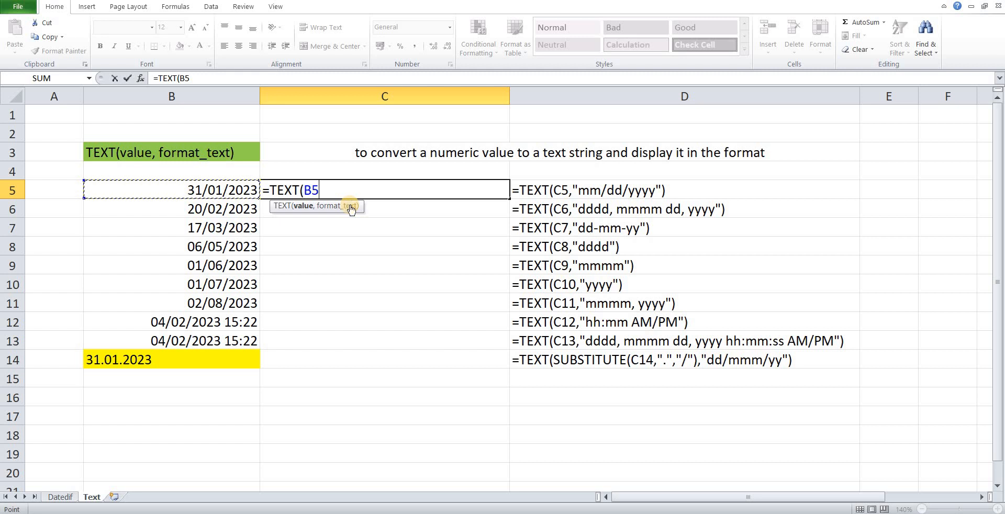
type(",")
type("\"mm")
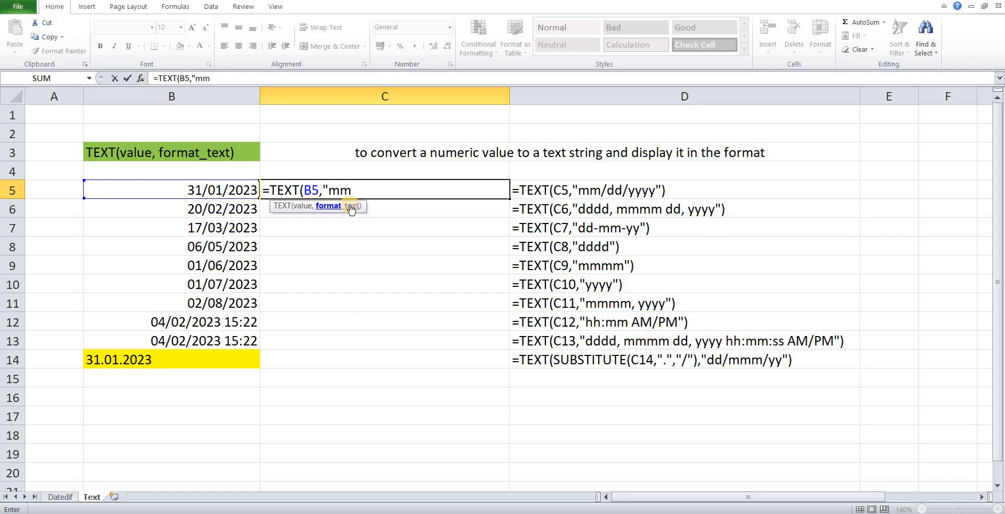
type("/dd/yyy")
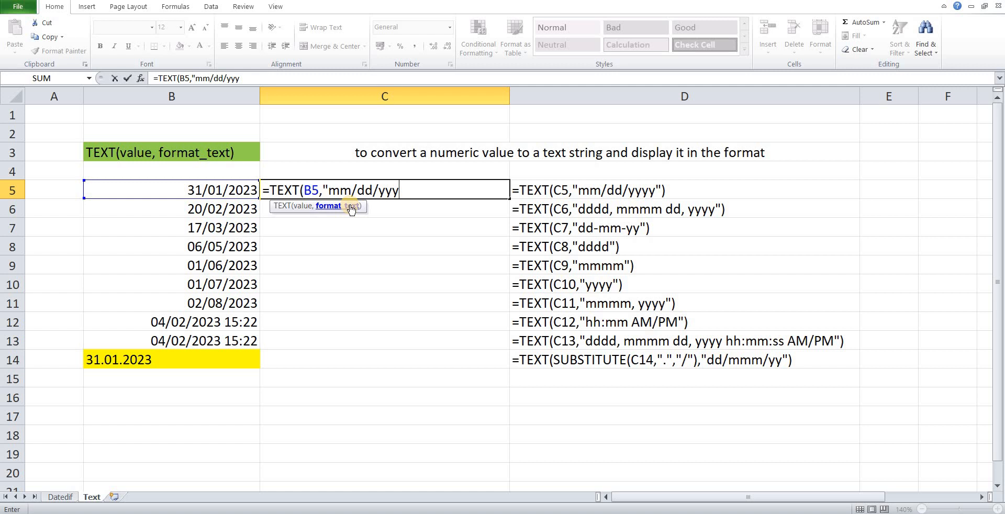
type("y\")")
key("Return")
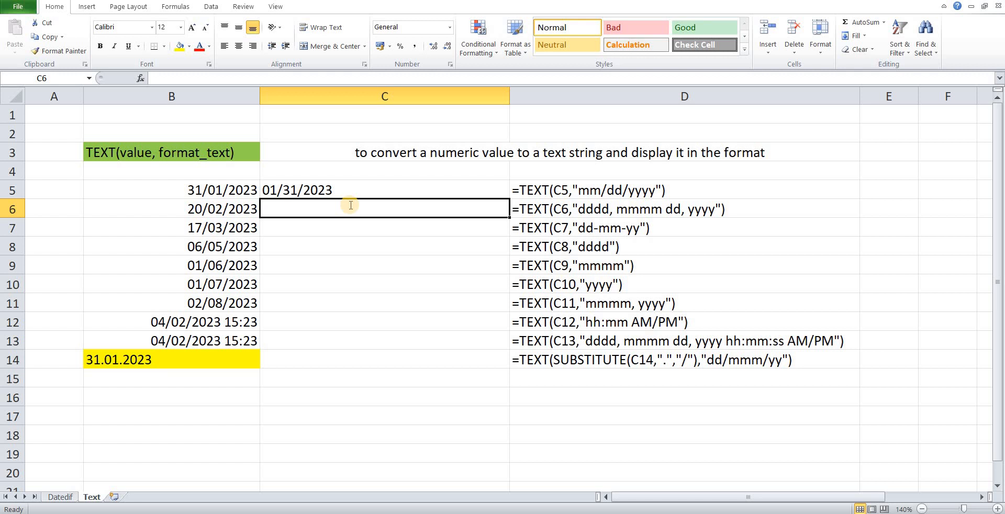
Enter =TEXT(B6,"dddd, mmmm dd, yyyy") in cell C6 to write the date with its full weekday and month names
type("=text")
key("Tab")
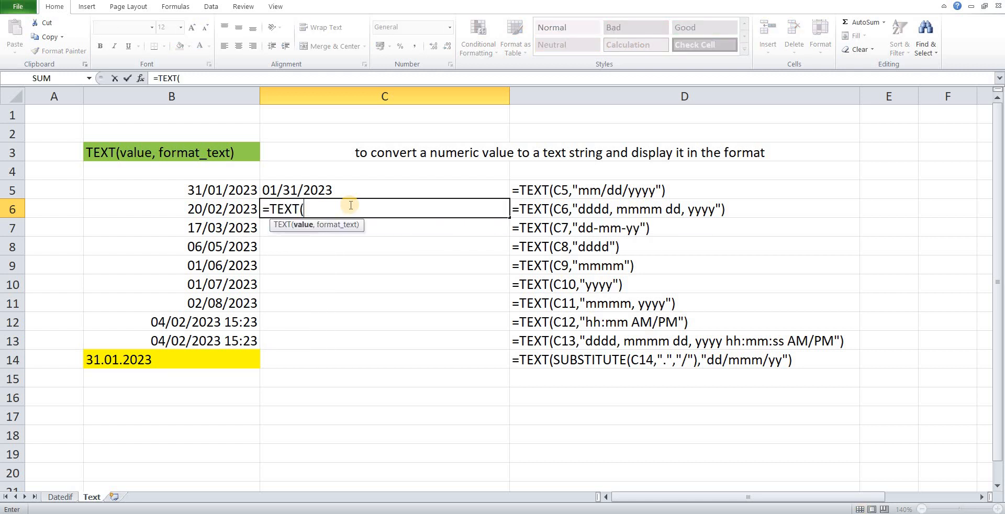
key("Left")
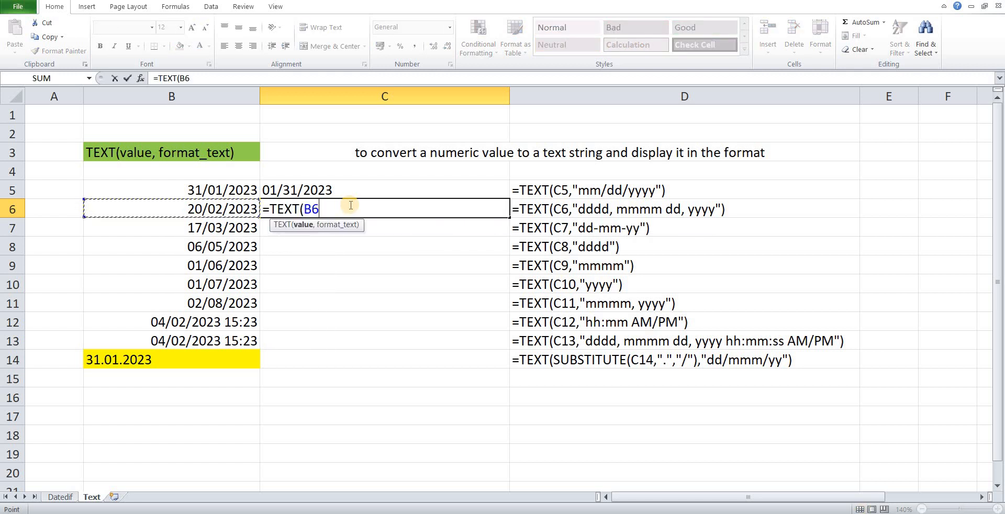
type(",")
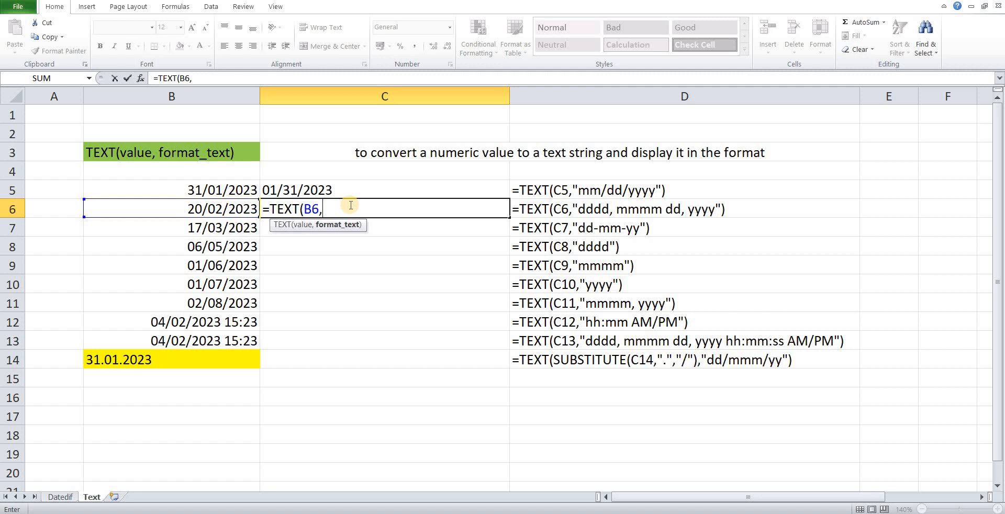
type("\"dddd, mmmm")
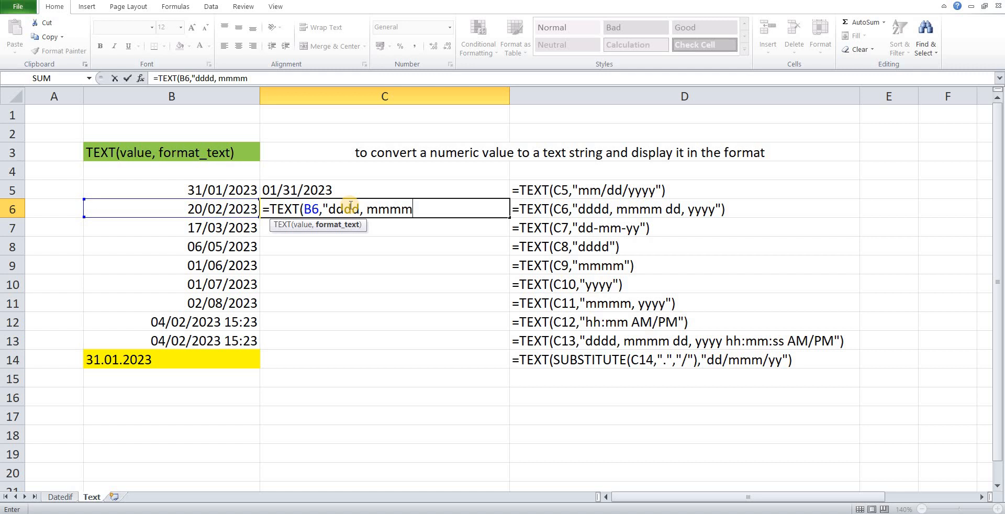
type(" dd, yyyy")
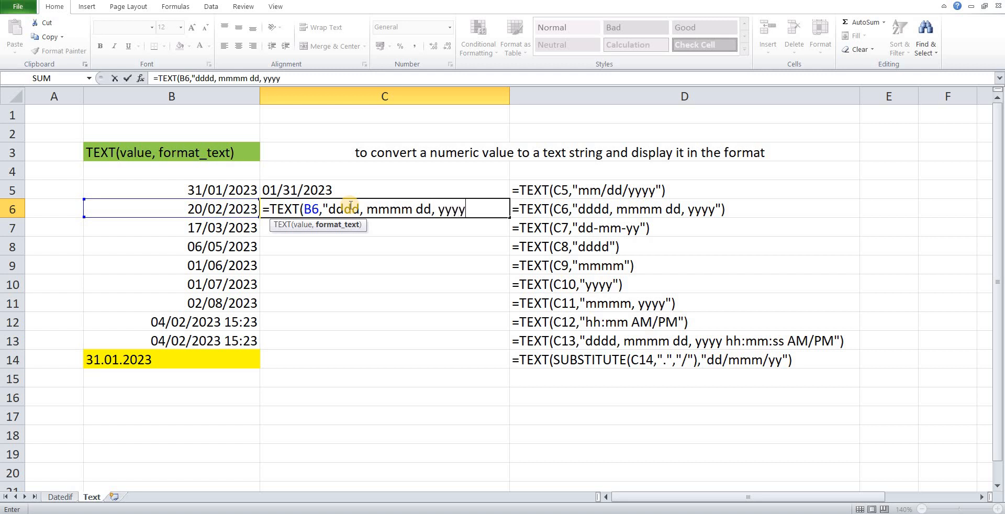
type("\")")
key("Return")
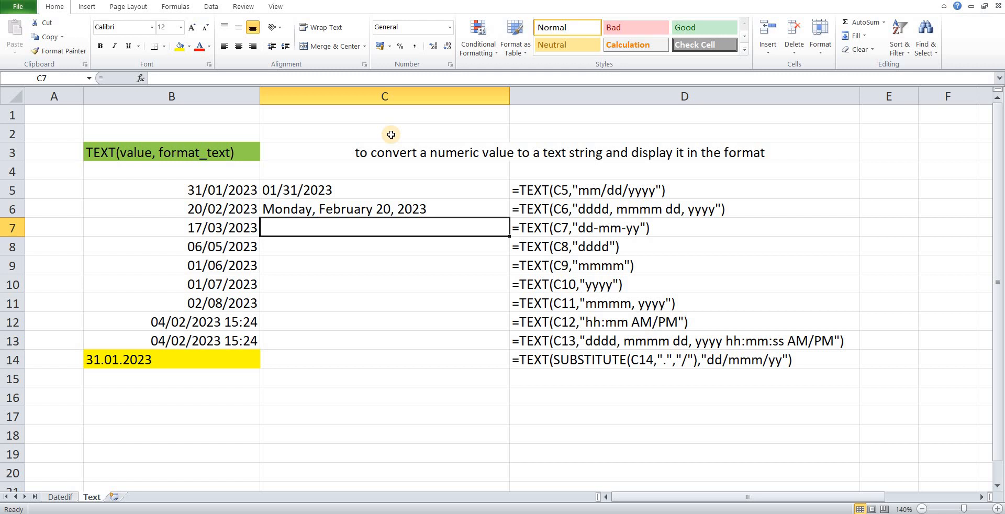
Enter =TEXT(B7,"dd-mm-yy") in cell C7 to show the date with dashes and a two-digit year
type("=text")
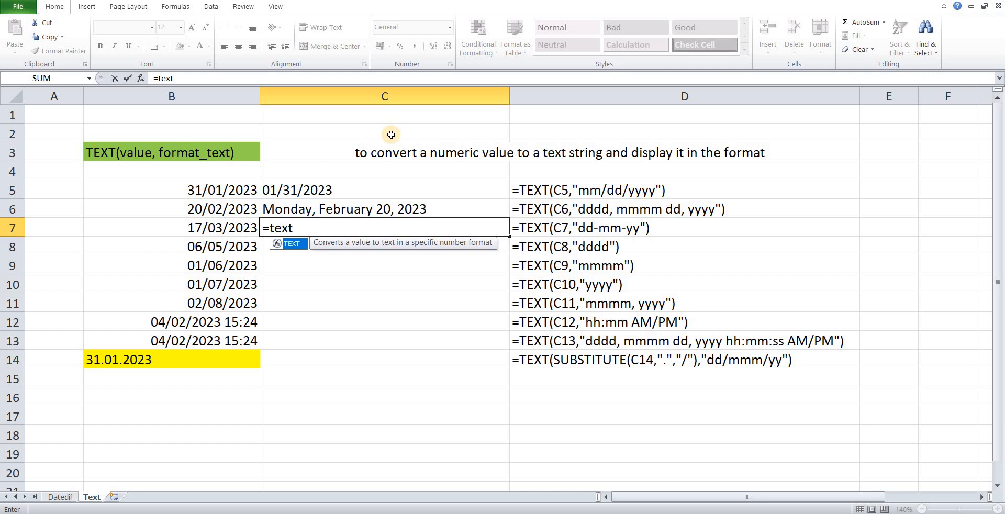
key("Tab")
key("Left")
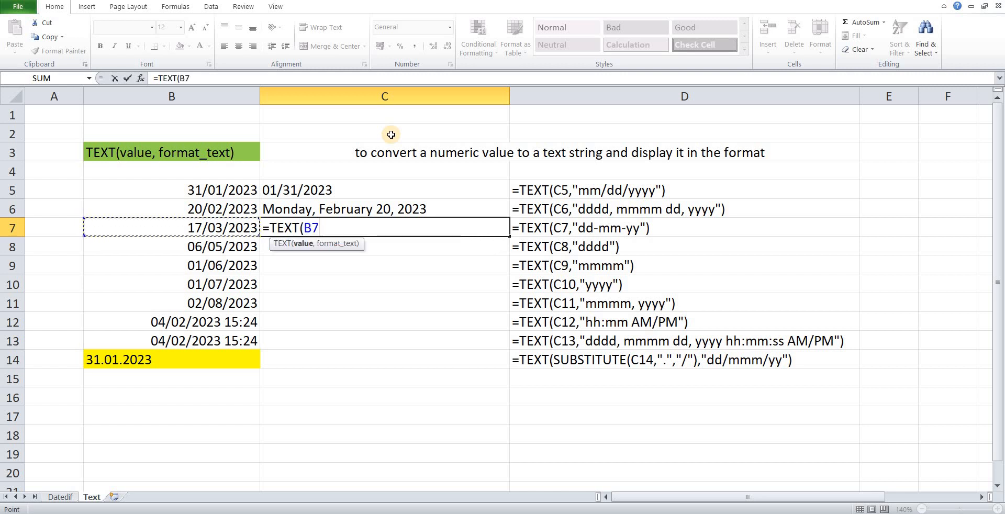
type(",")
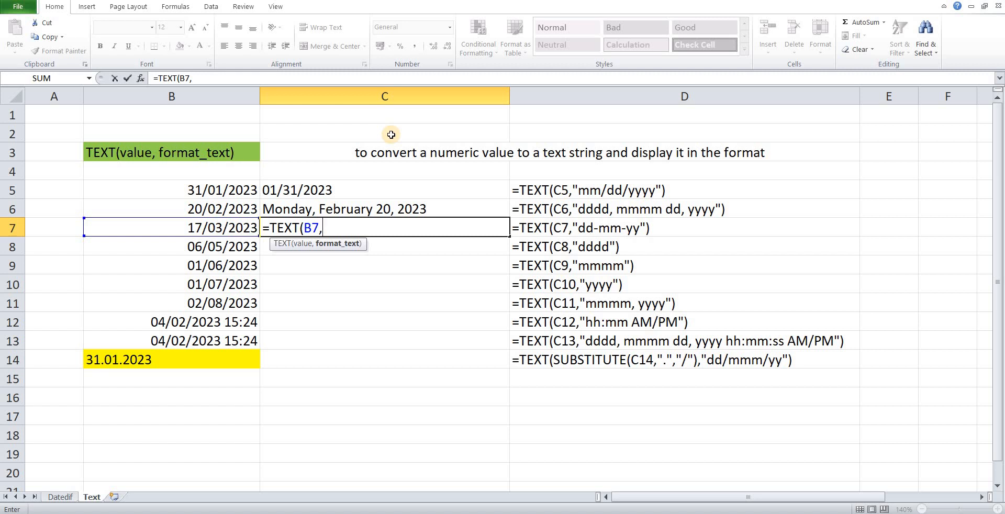
type("\"dd-mm")
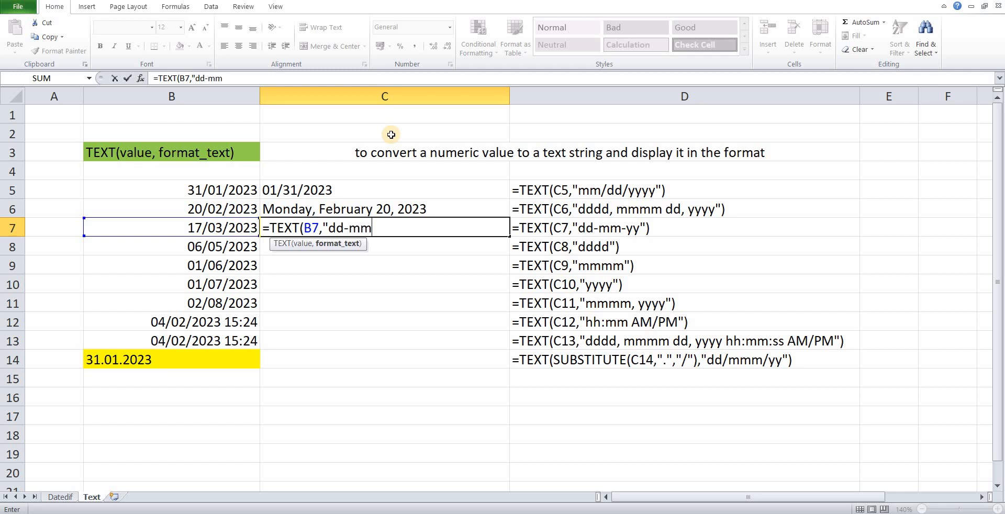
type("-yy\")")
key("Return")
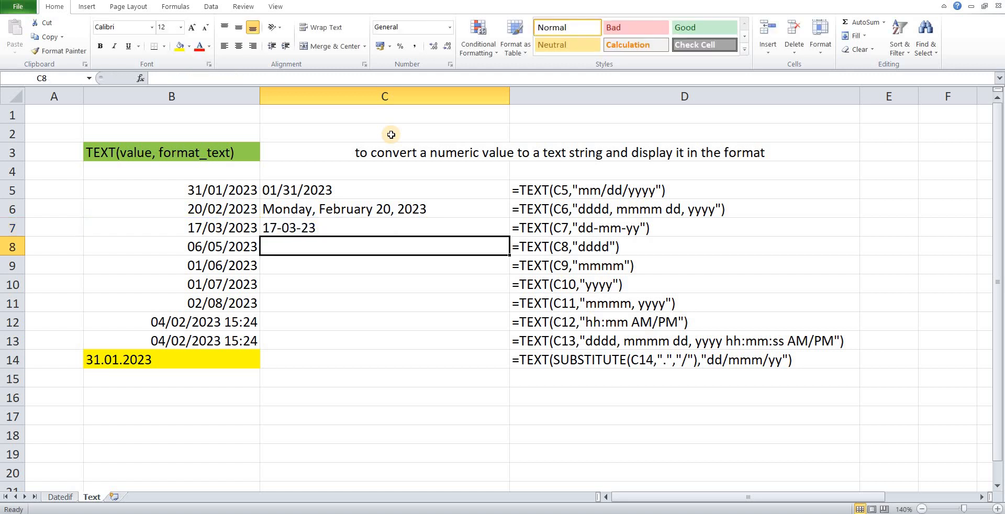
Enter =TEXT(B8,"dddd") in cell C8 to extract the full weekday name from the date
type("=text")
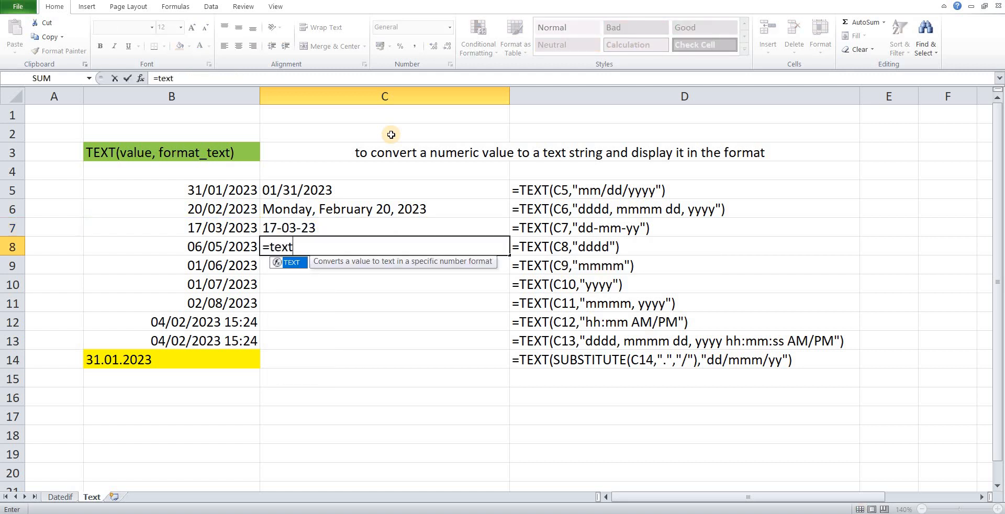
key("Tab")
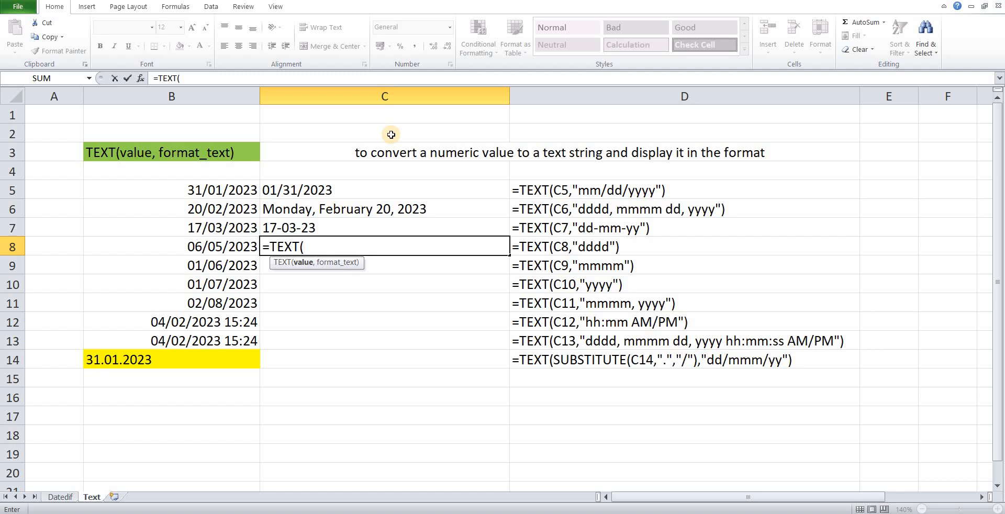
key("Left")
type(",")
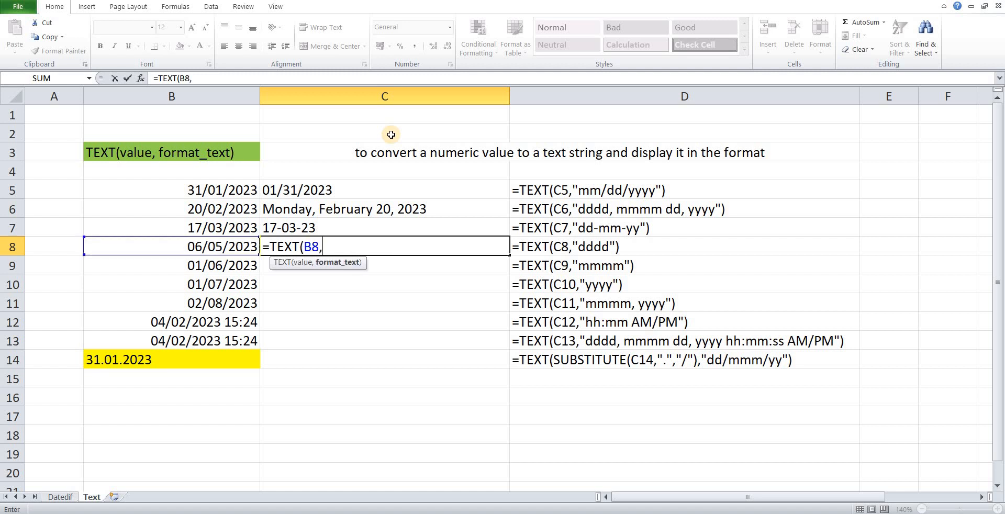
type("\"dddd\")")
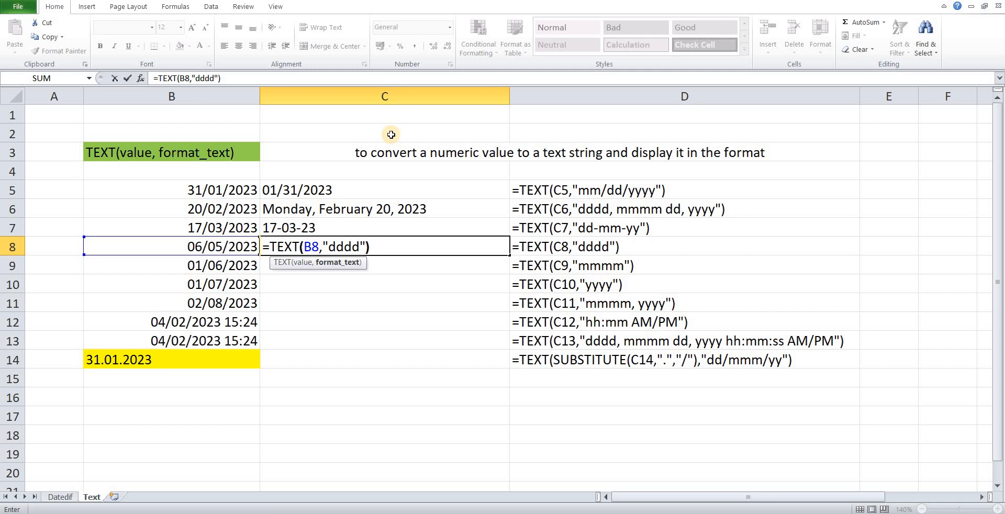
key("Return")
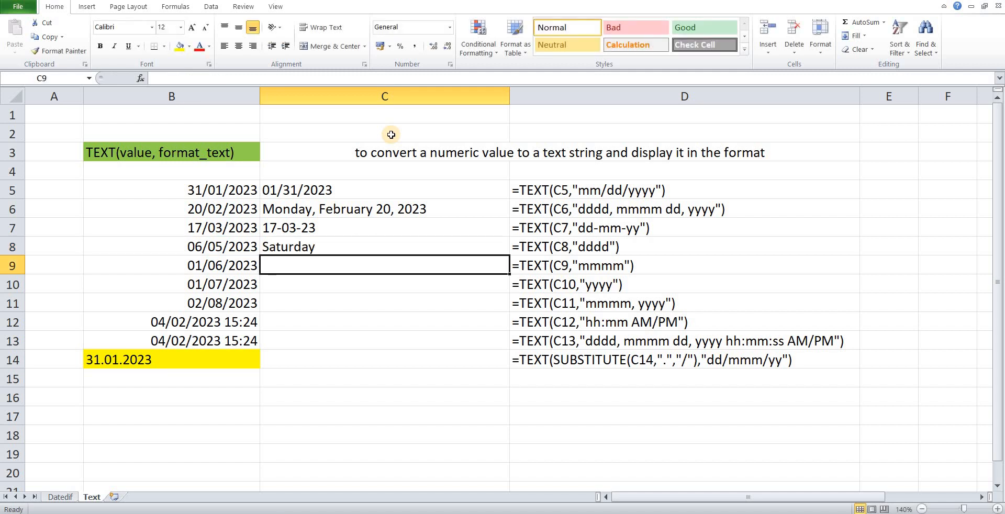
Enter =TEXT(B9,"mmmmm") in cell C9 to convert the date in B9 to month text
type("=text")
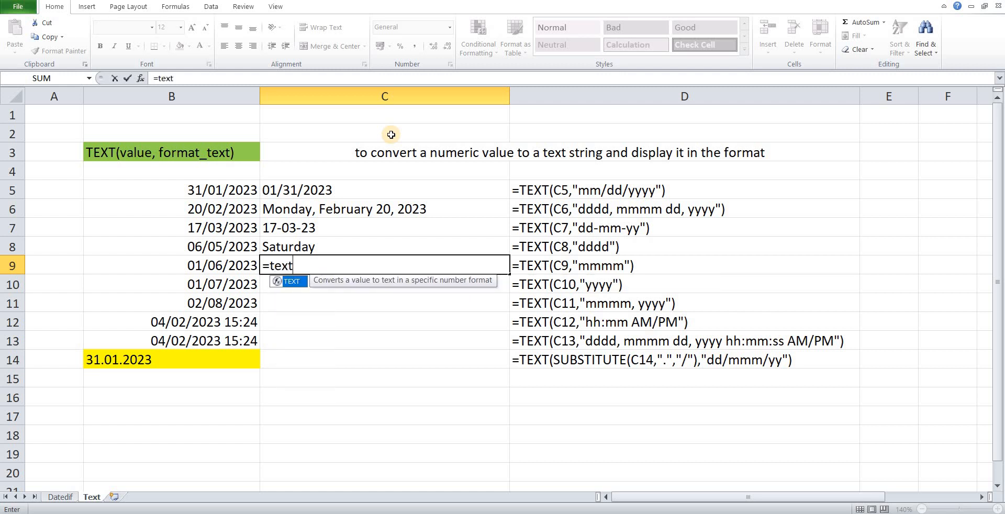
key("Tab")
key("Left")
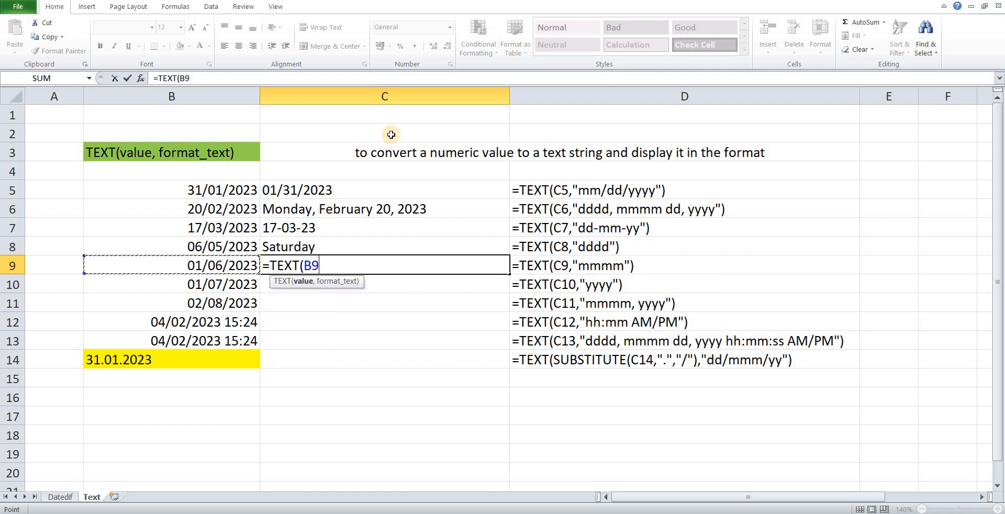
type(",\"mmm")
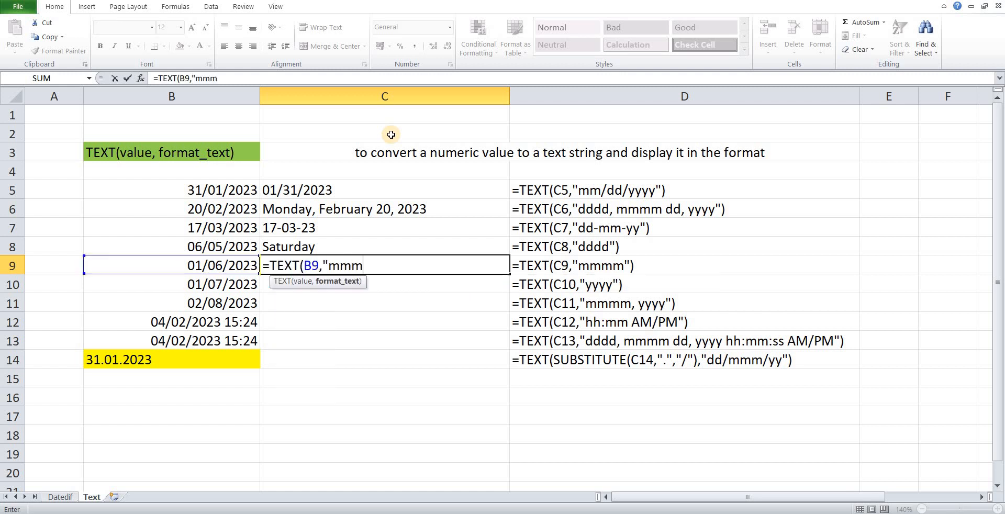
type("mm\")")
key("Return")
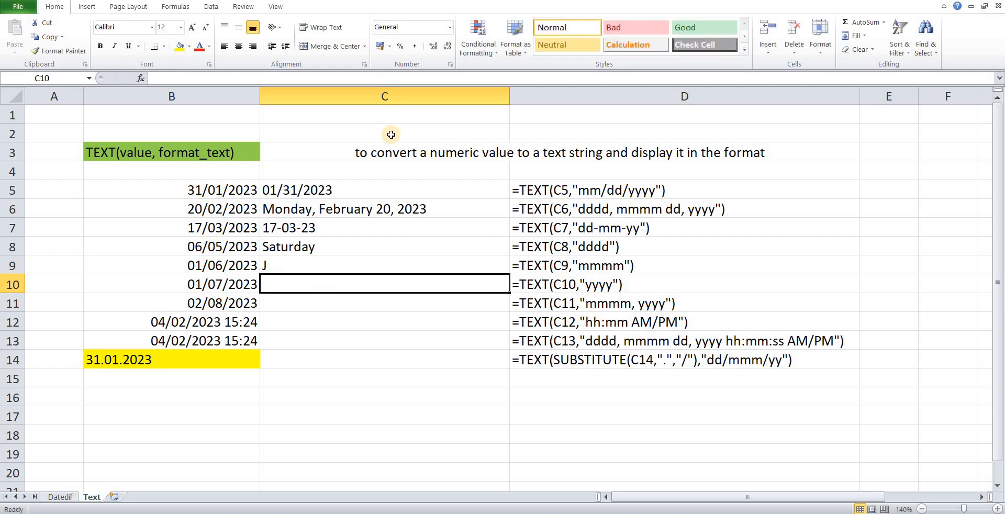
Correct the format code in the C9 formula to "mmmm" for the full month name
key("Up")
key("F2")
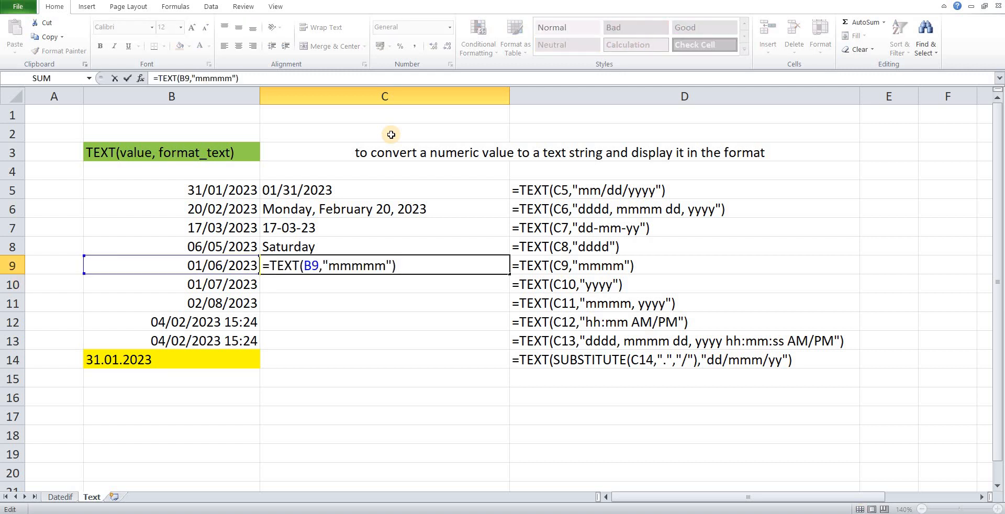
key("Left")
key("Left")
key("BackSpace")
key("Return")
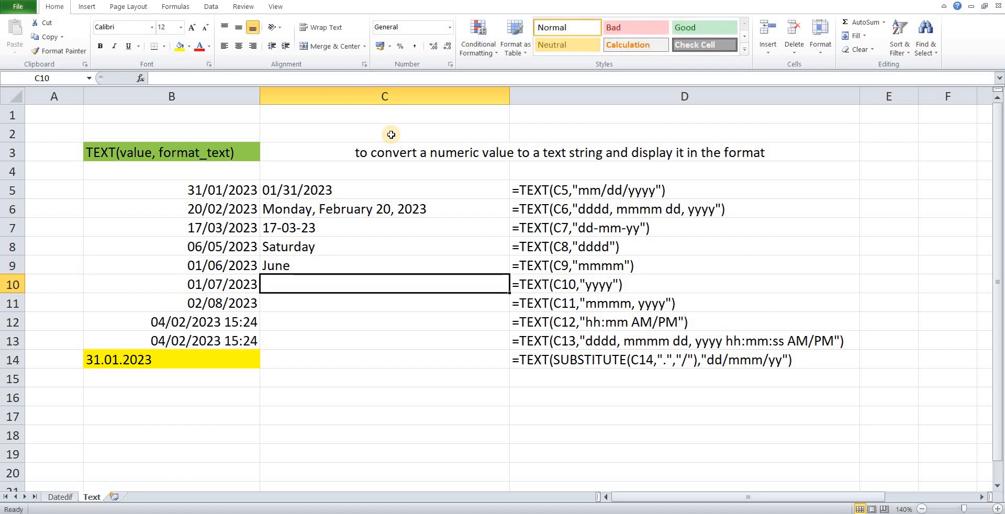
Enter =TEXT(B10,"yyyy") in cell C10 to extract the four-digit year from the date
type("=text")
key("Tab")
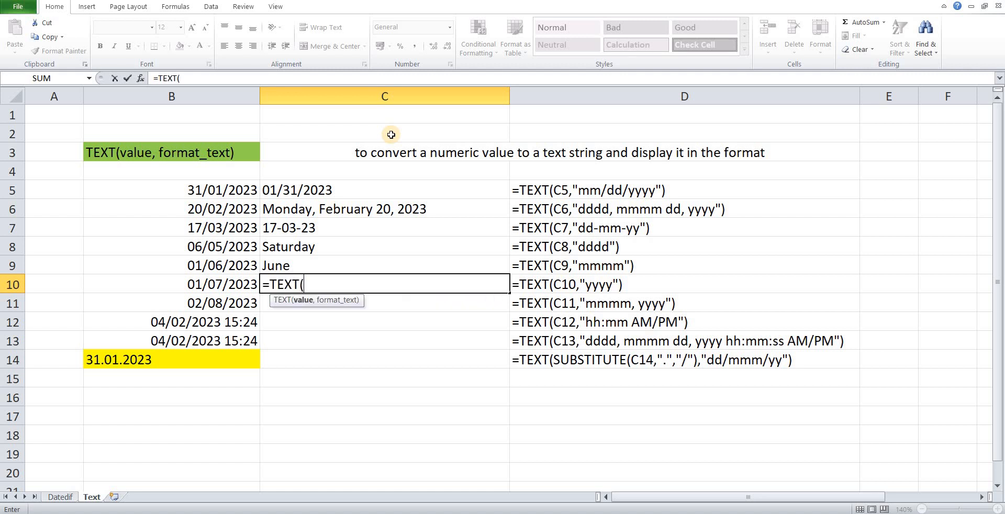
key("Left")
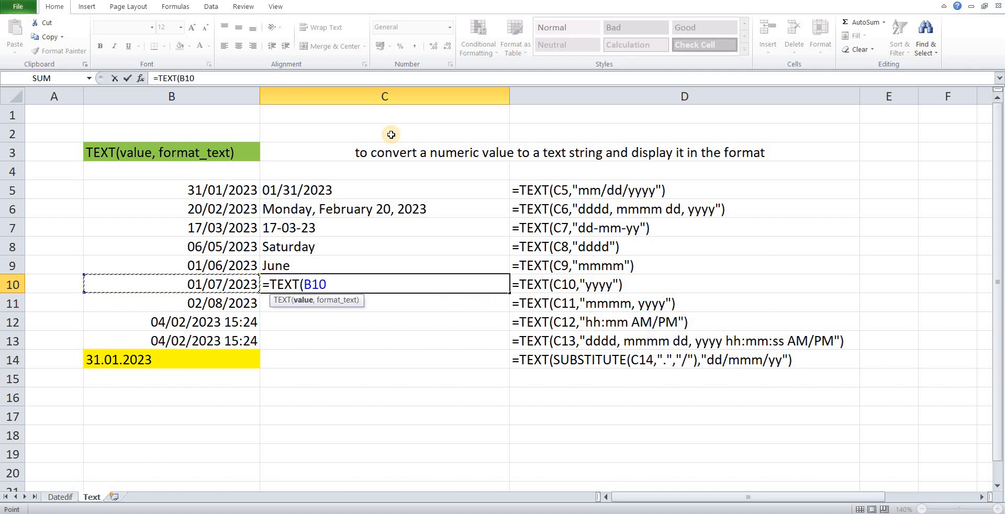
type(",\"y")
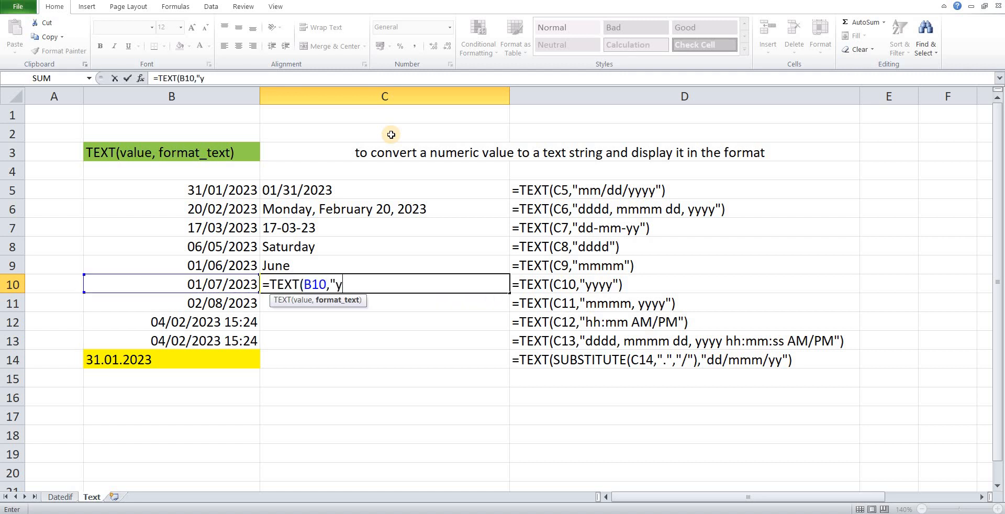
type("yyy\")")
key("Return")
Enter =TEXT(B11,"mmmm, yyyy") in cell C11 to show the date as full month name and year
type("=")
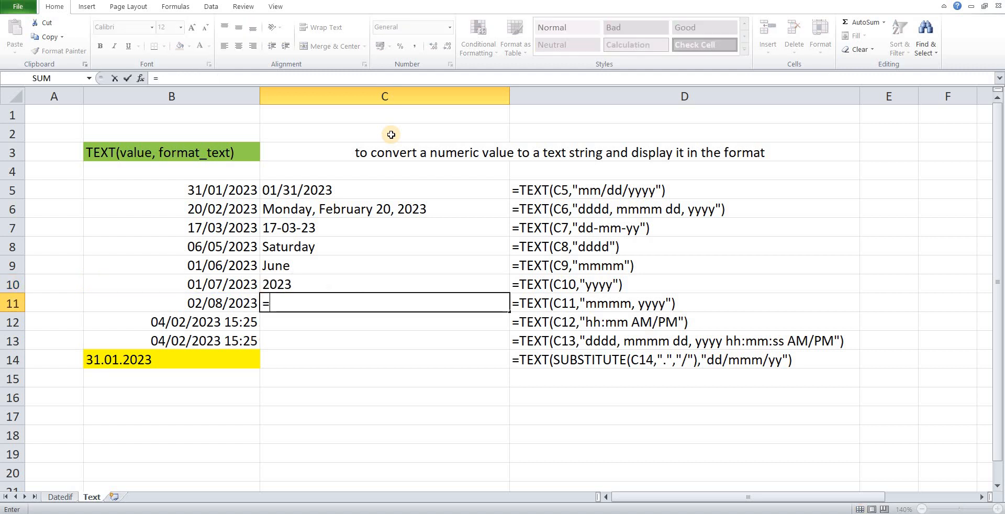
type("text(")
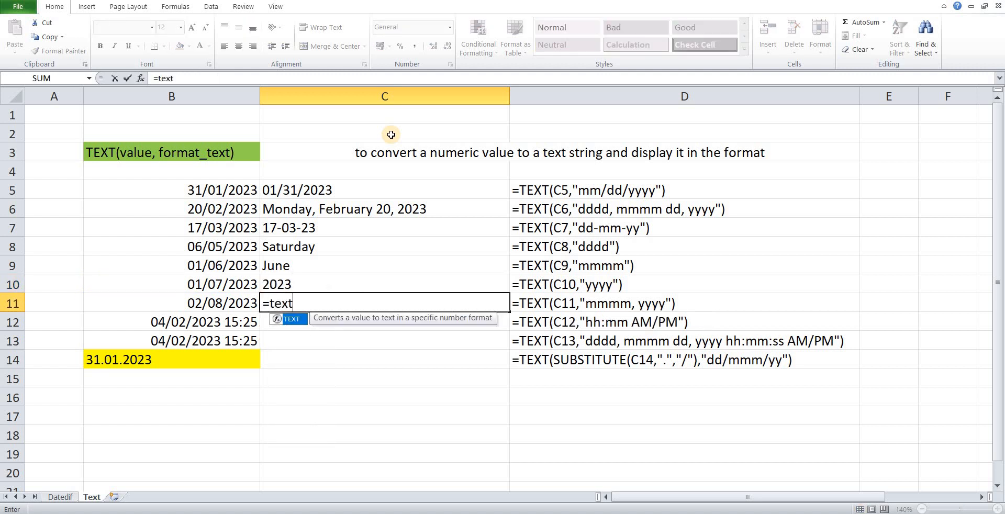
key("Left")
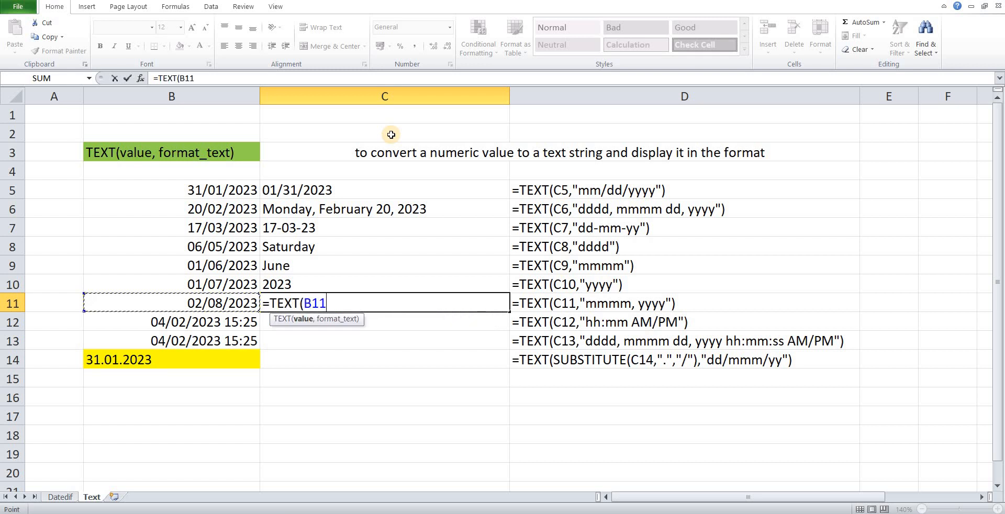
type(",\"mm")
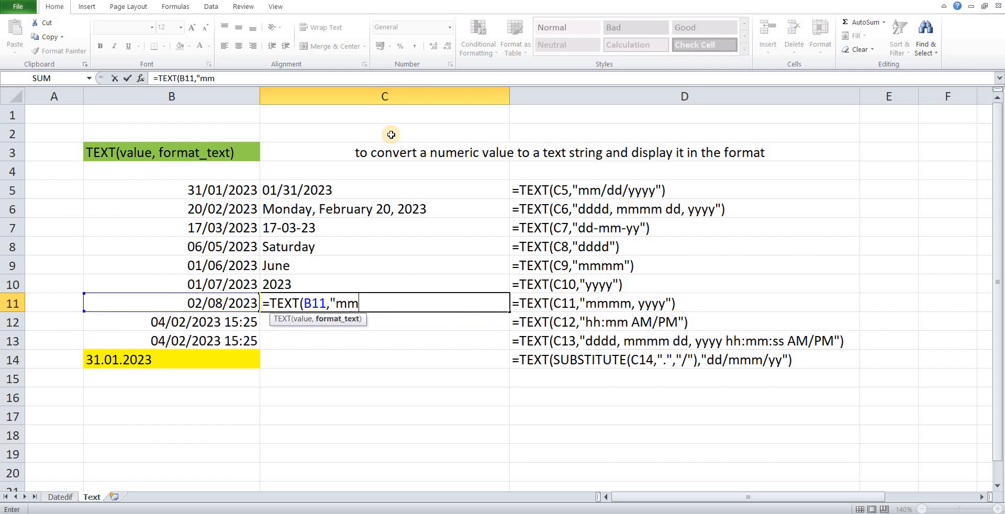
type("mm")
type(", yyy")
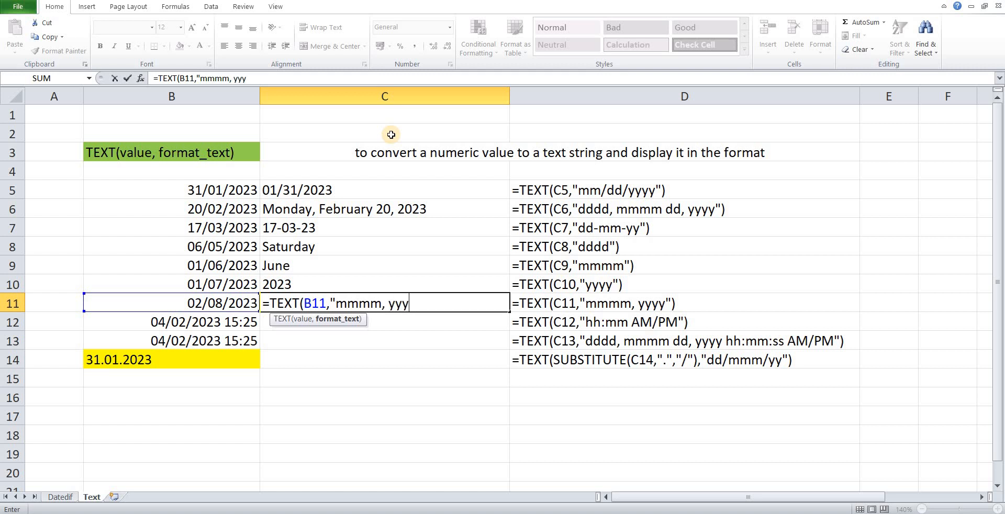
type("y\")")
key("Return")
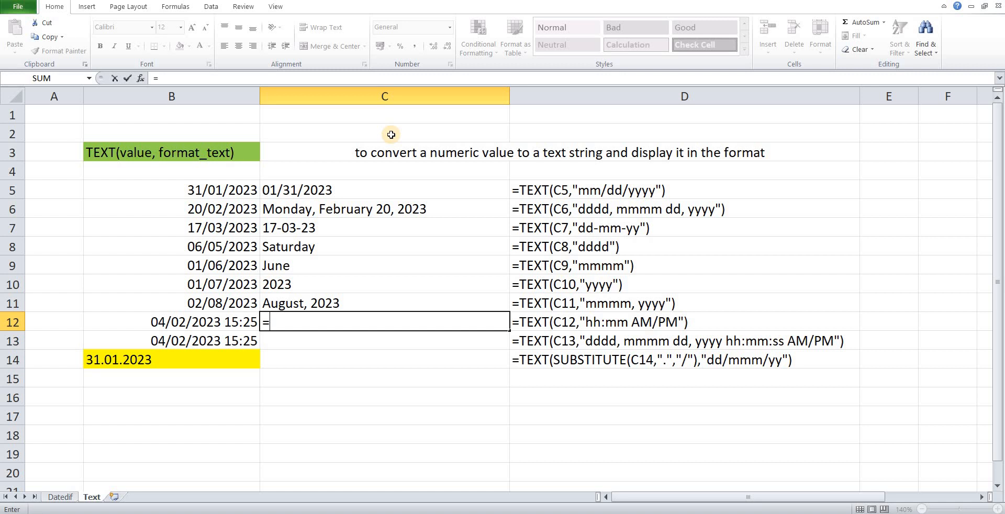
Enter =TEXT(B12,"hh:mm:ss AM/PM") in cell C12 to extract the time with seconds in 12-hour format
type("text")
key("Tab")
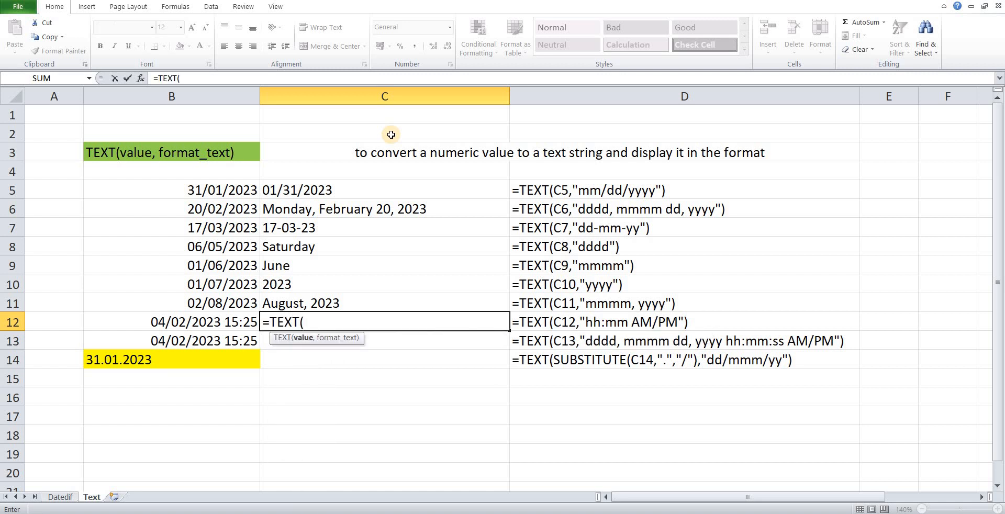
key("Left")
type(",")
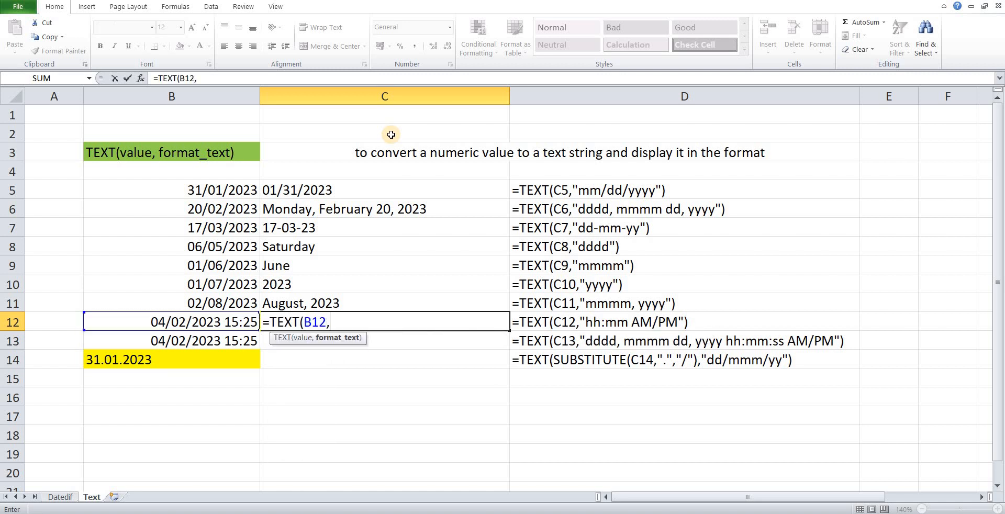
type("\"hh:mm")
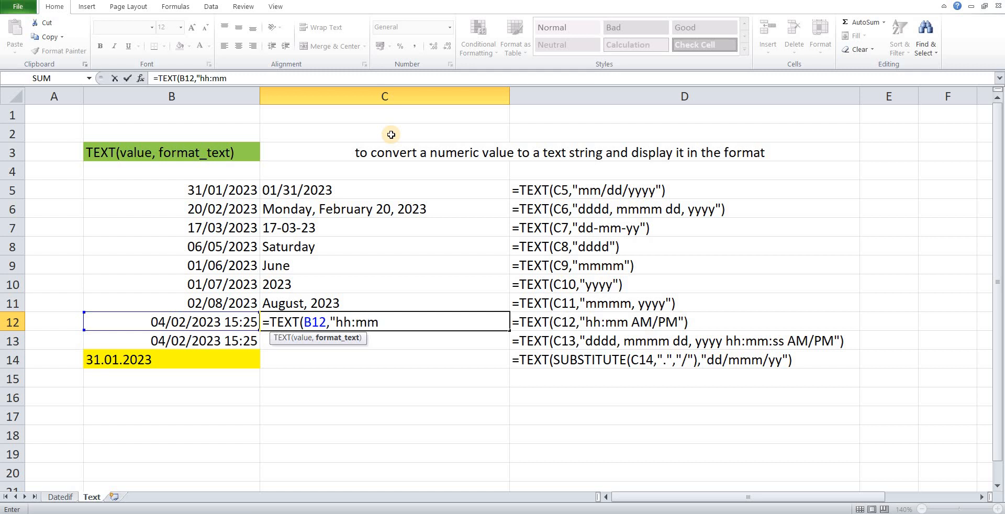
type(":ss AM/PM")
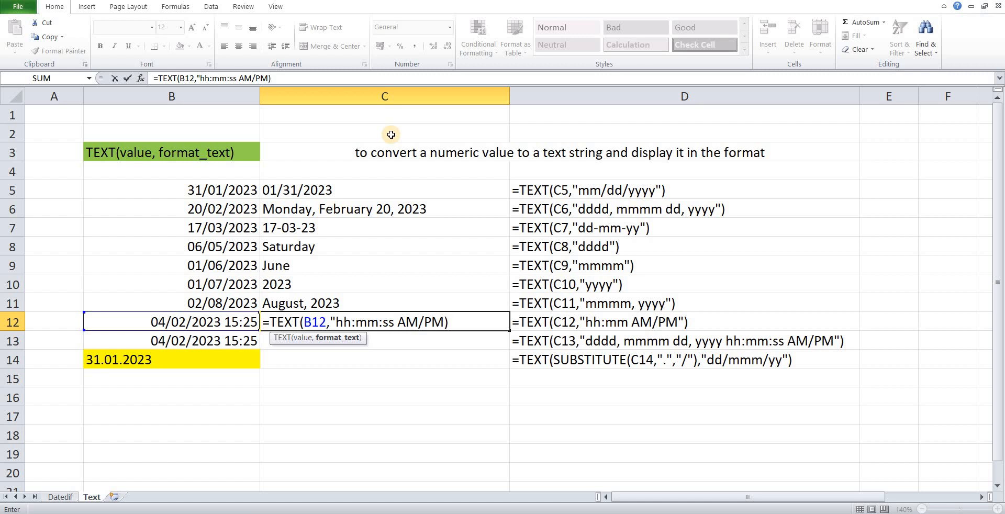
type("\")")
key("Return")
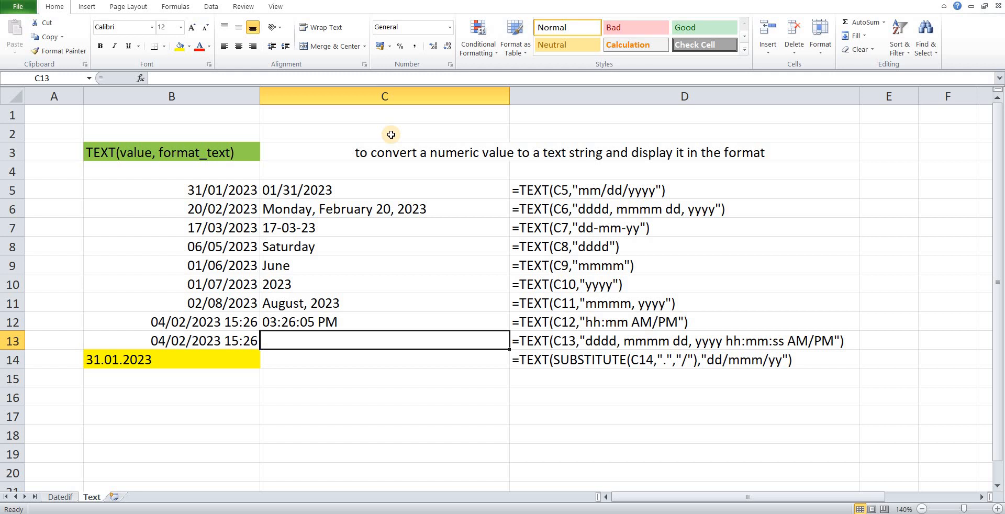
Enter =TEXT(B13,"dddd, mmmm dd, yyyy hh:mm:ss AM/PM") in cell C13 to show the full date and time as text
type("=text")
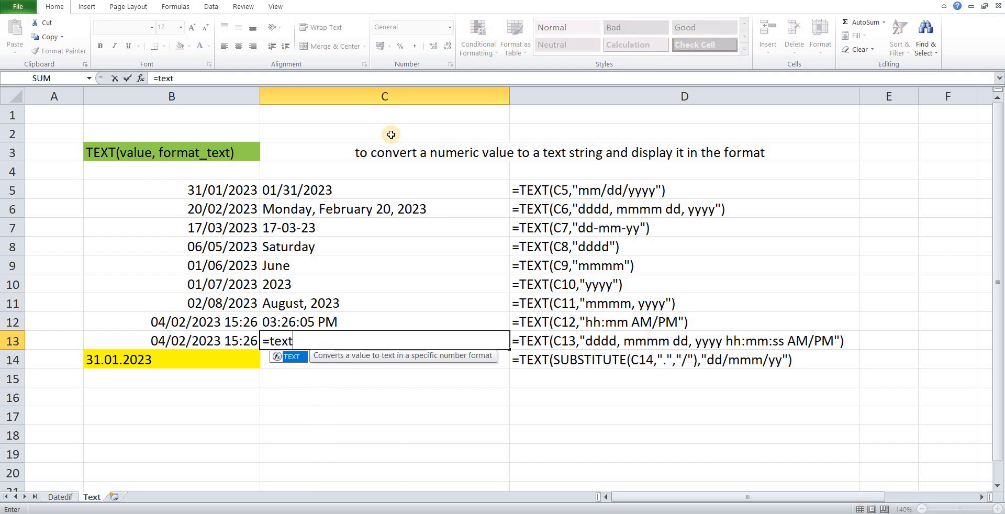
key("Tab")
key("Left")
type(",")
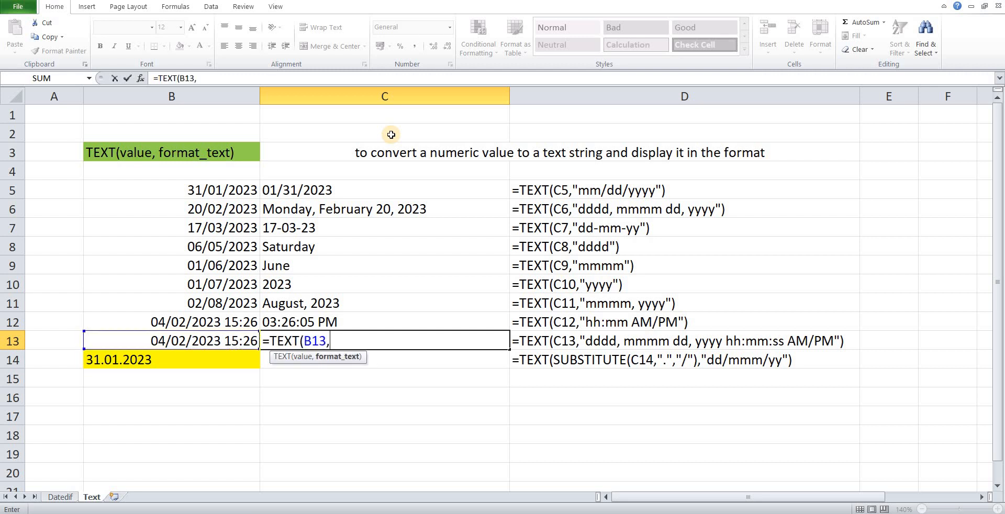
type("\"dddd, mmmm")
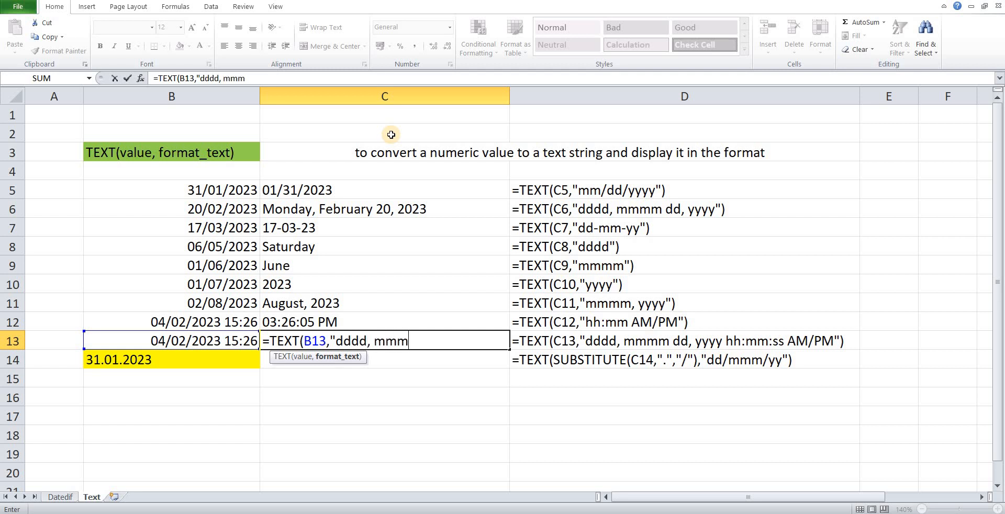
type("m dd, yyyy ")
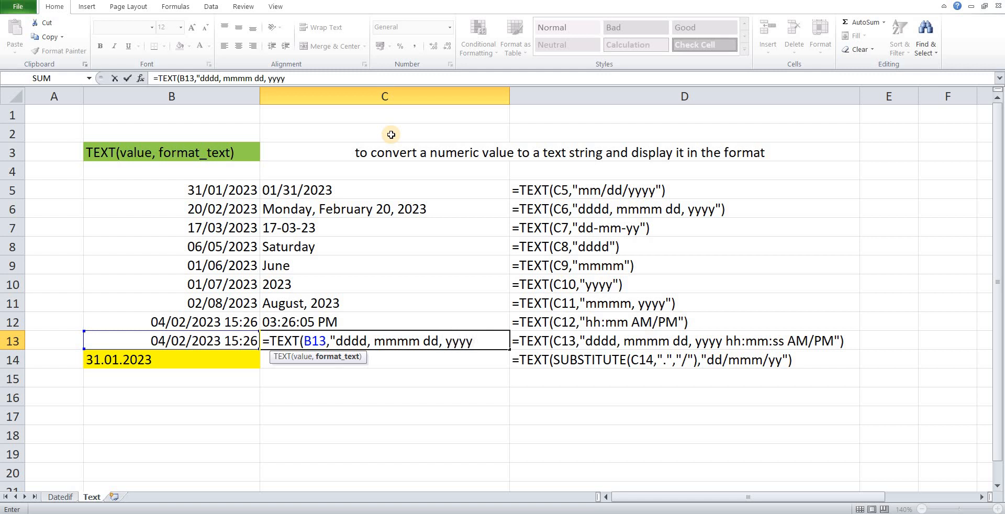
type("hh:mm:ss")
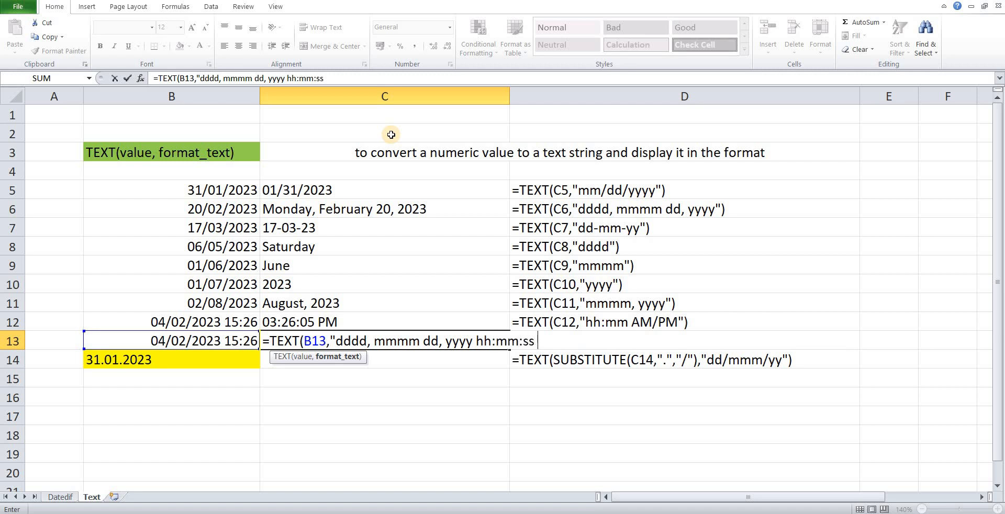
type(" AM/PM\")")
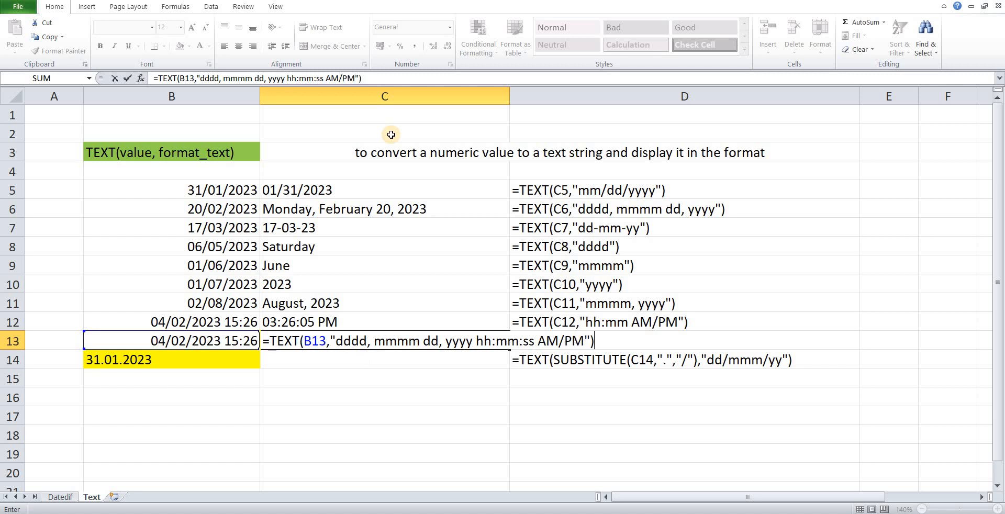
key("Return")
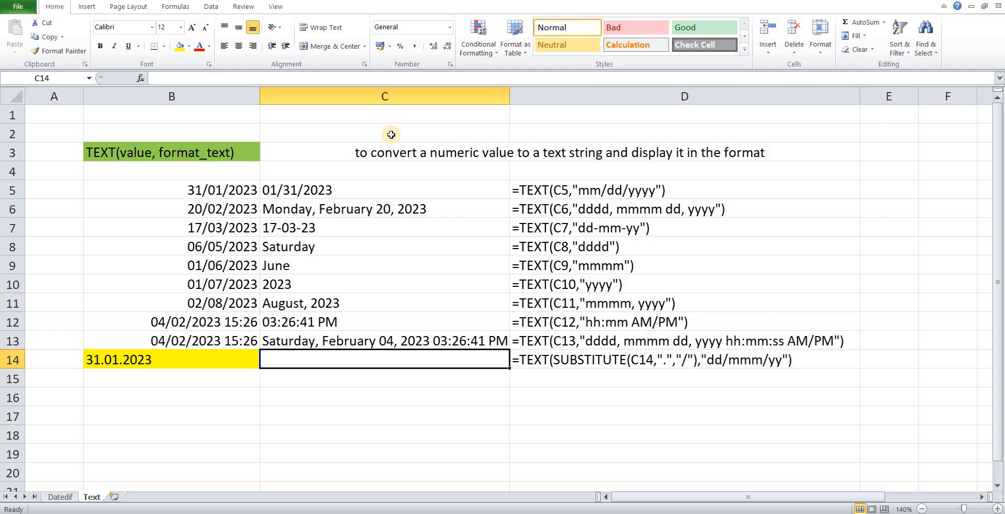
Enter =TEXT(SUBSTITUTE(B14,".","-"),"dd-mmm-yy") in cell C14 to replace the dots with hyphens and reformat the date
type("=text(")
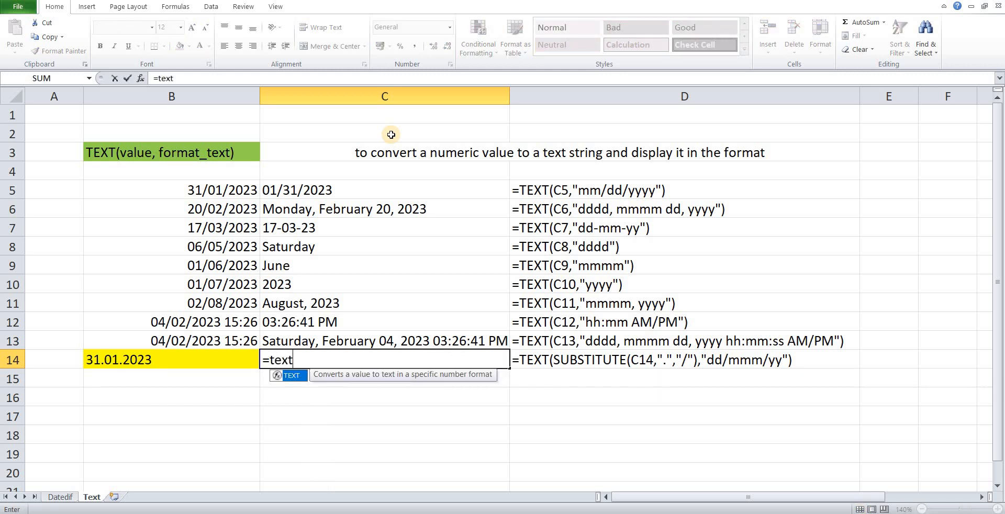
key("Left")
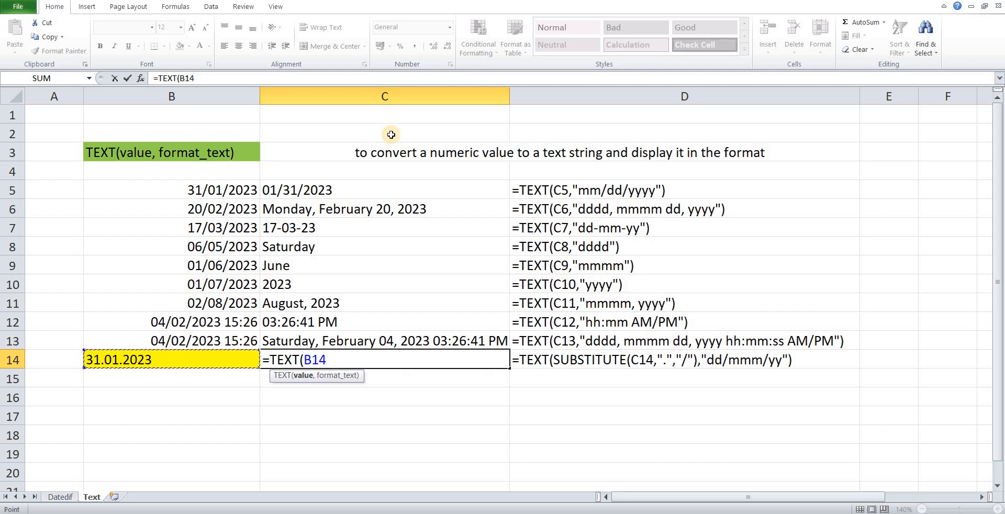
type(",")
key("BackSpace")
key("BackSpace")
key("BackSpace")
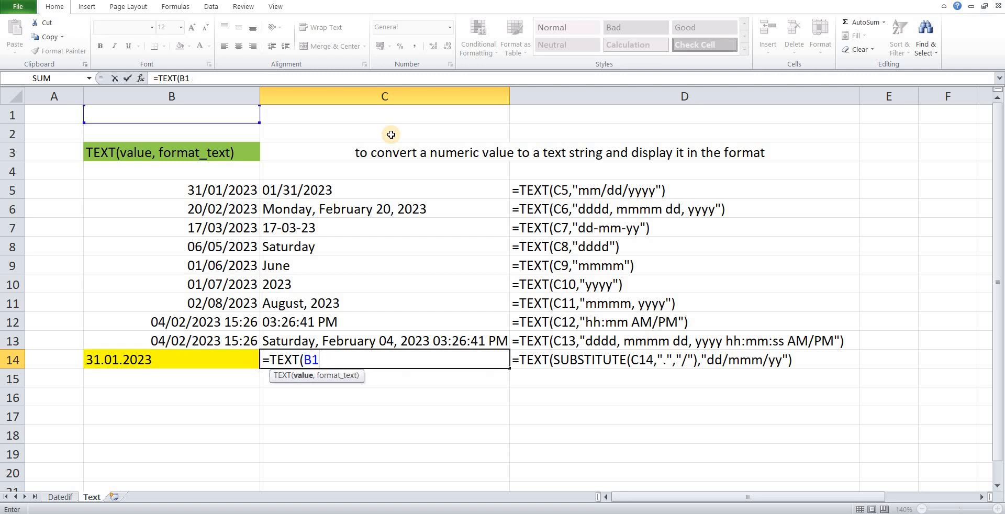
key("BackSpace")
type("subst")
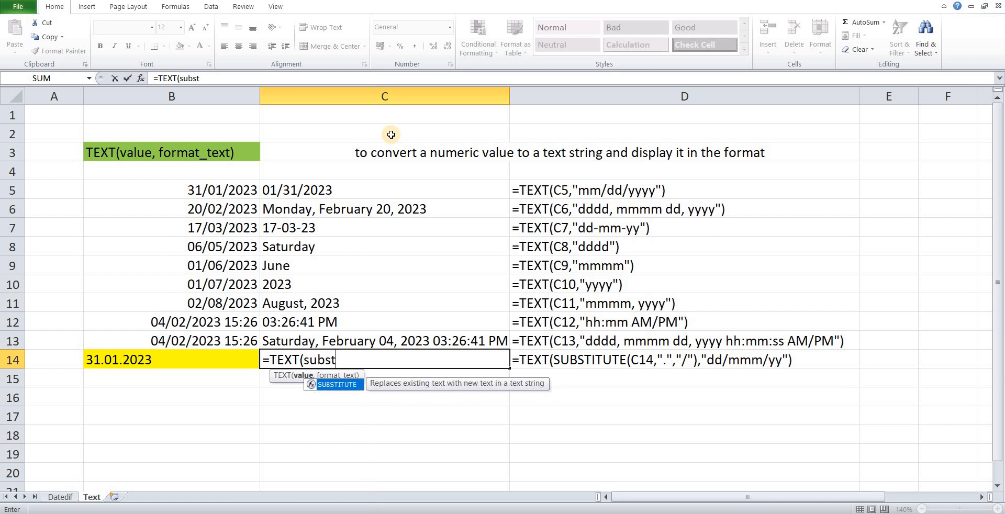
key("Tab")
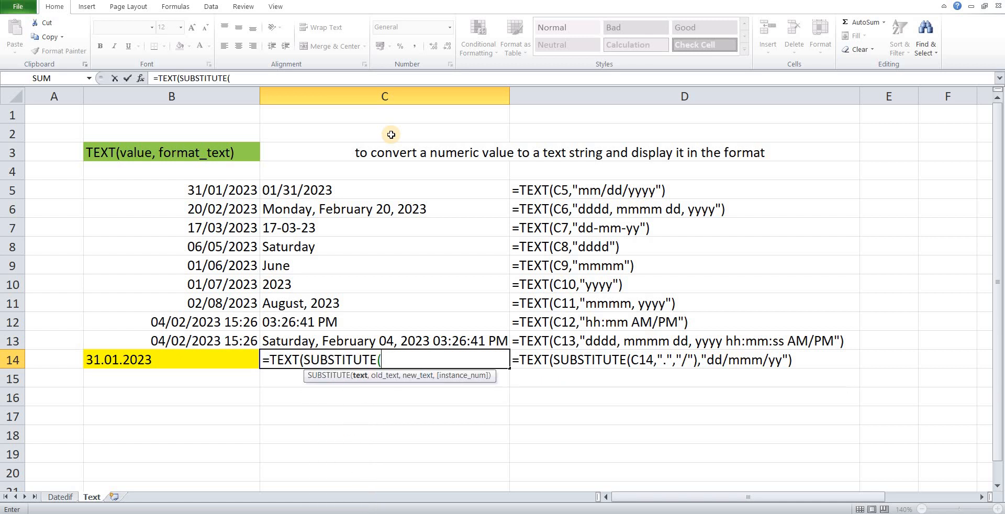
key("Left")
type(",")
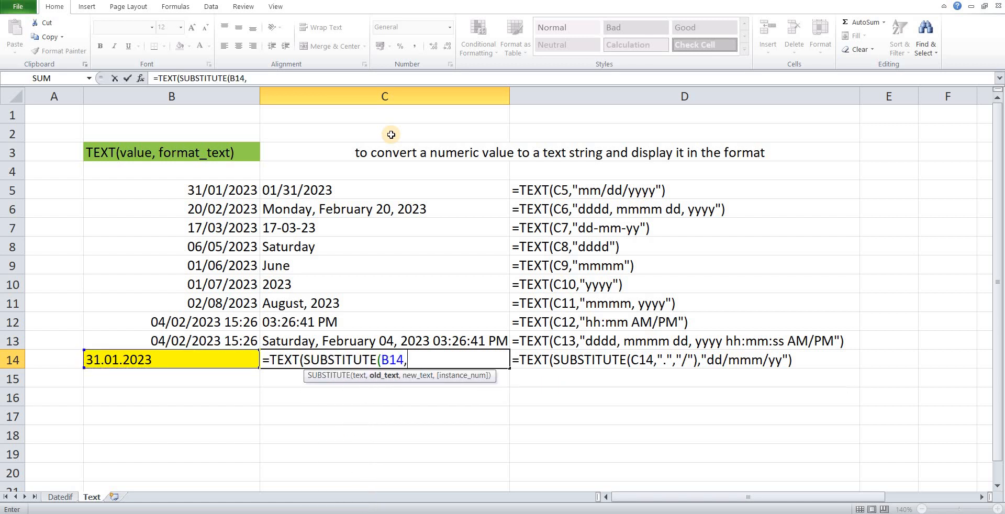
type("\".\",\"")
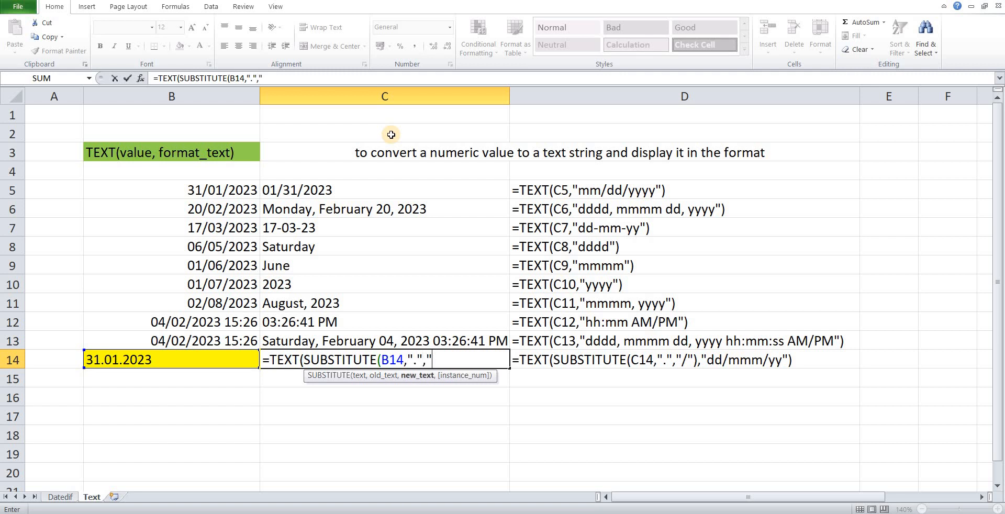
type("-\"),")
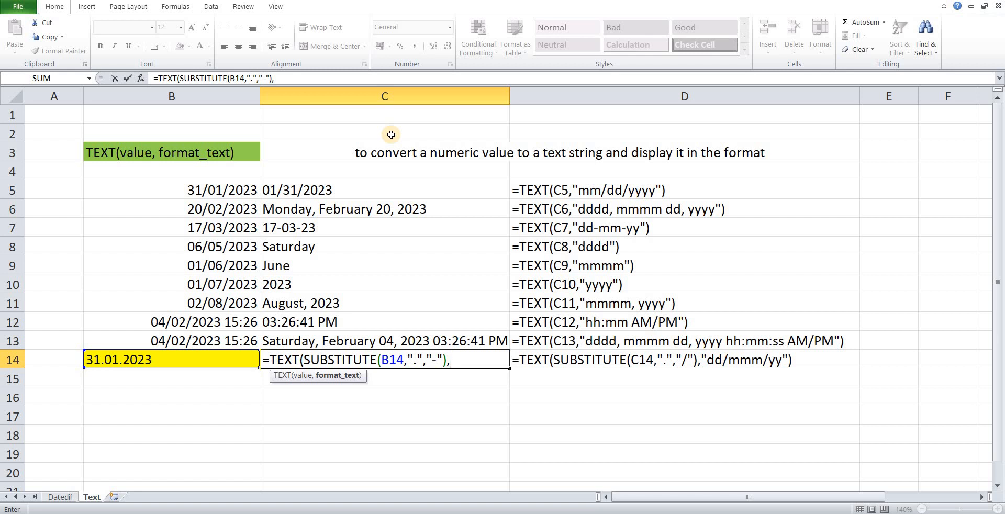
type("\"dd-mmm")
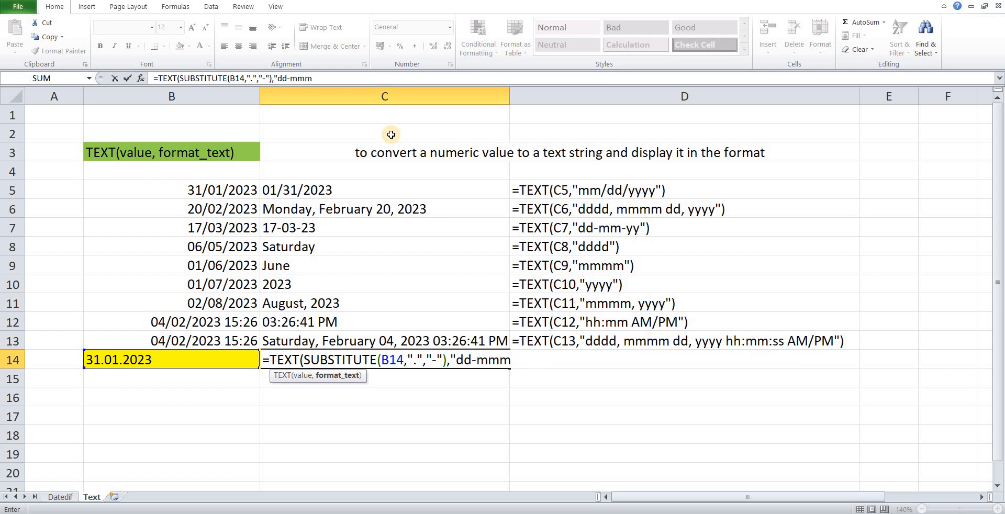
type("-yy\")")
key("Return")
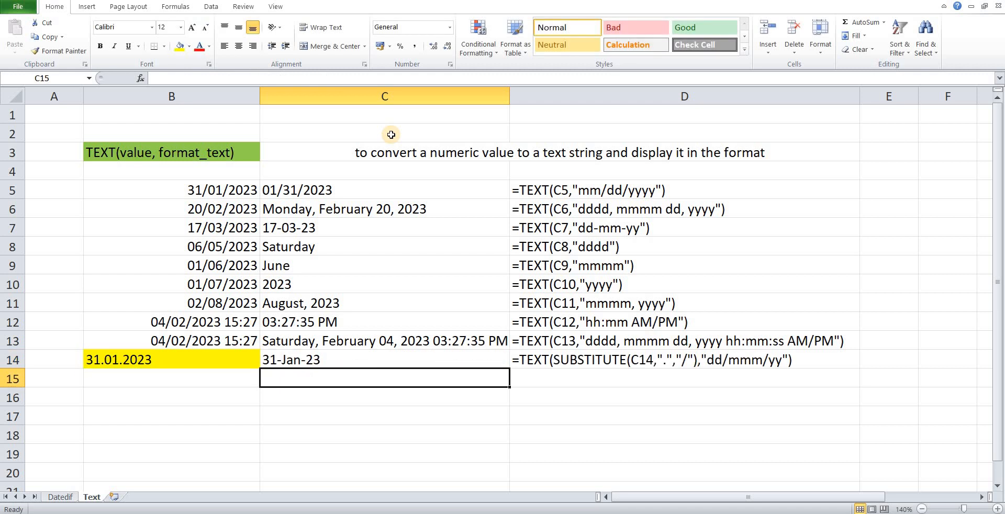